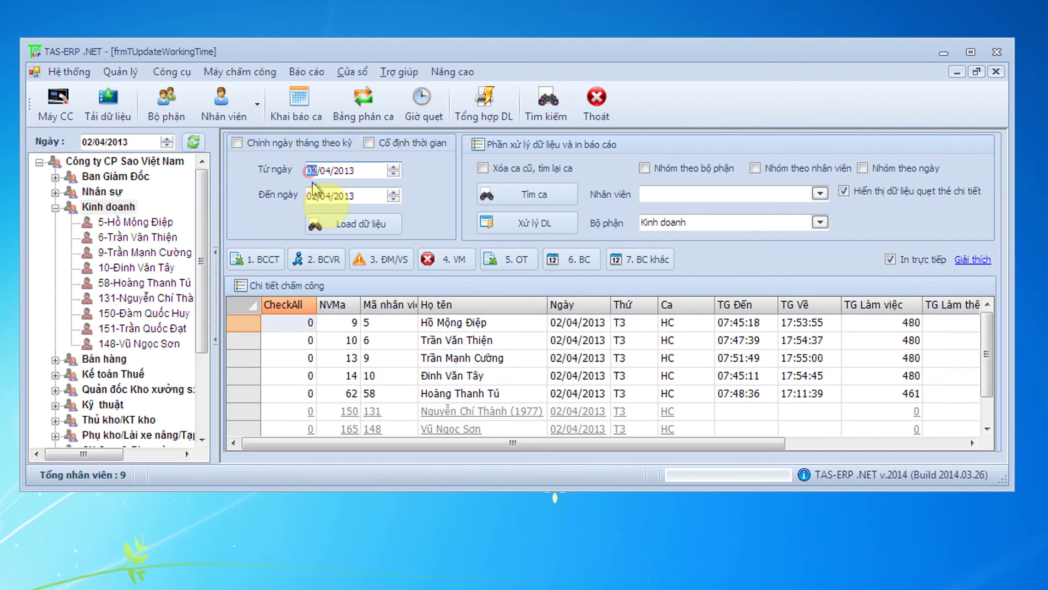
Step: Set the period to 01/04/2013–30/04/2013 with Chỉnh ngày tháng theo kỳ and Cố định thời gian enabled, and load the attendance data
{"action": "left_click", "coordinate": [312, 196]}
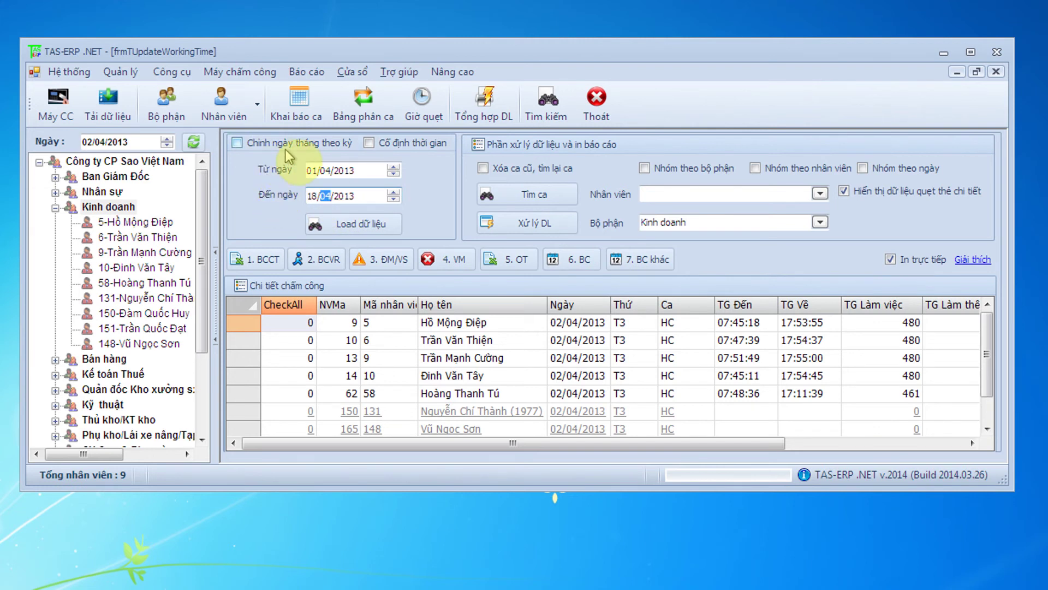
{"action": "left_click", "coordinate": [286, 149]}
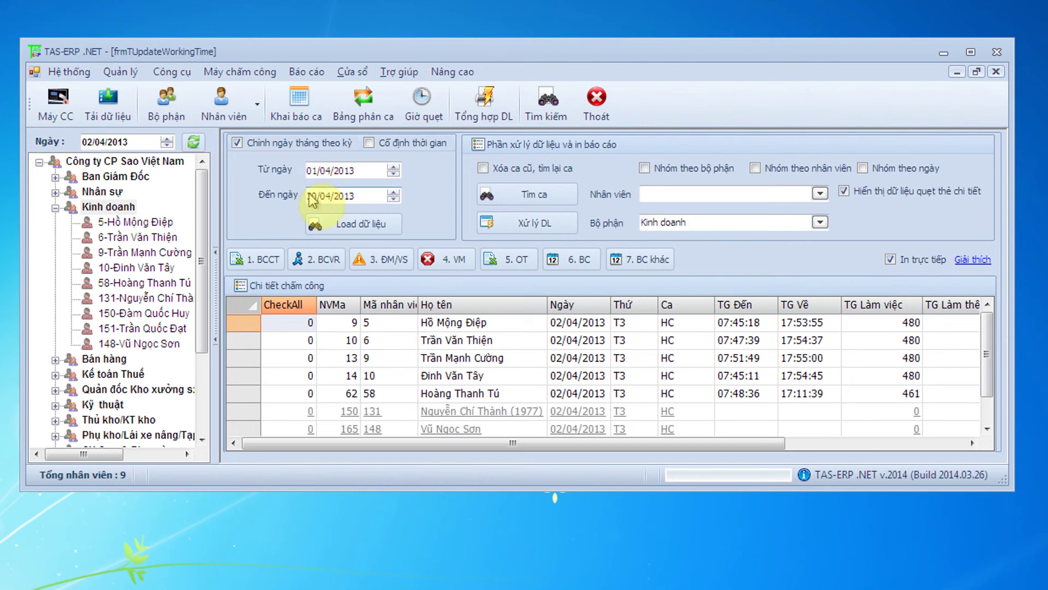
{"action": "left_click", "coordinate": [399, 144]}
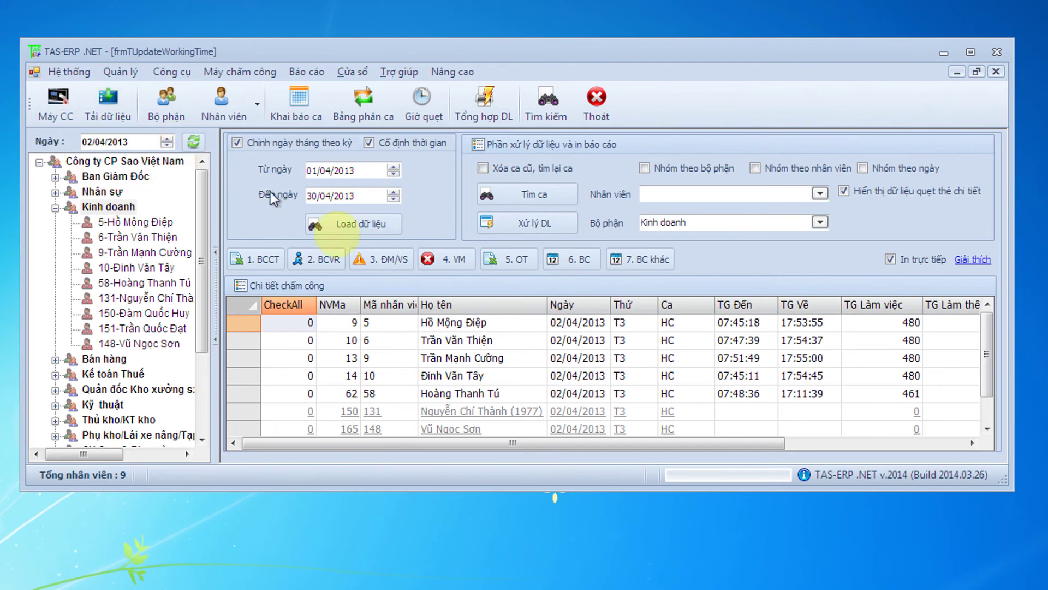
{"action": "left_click", "coordinate": [344, 228]}
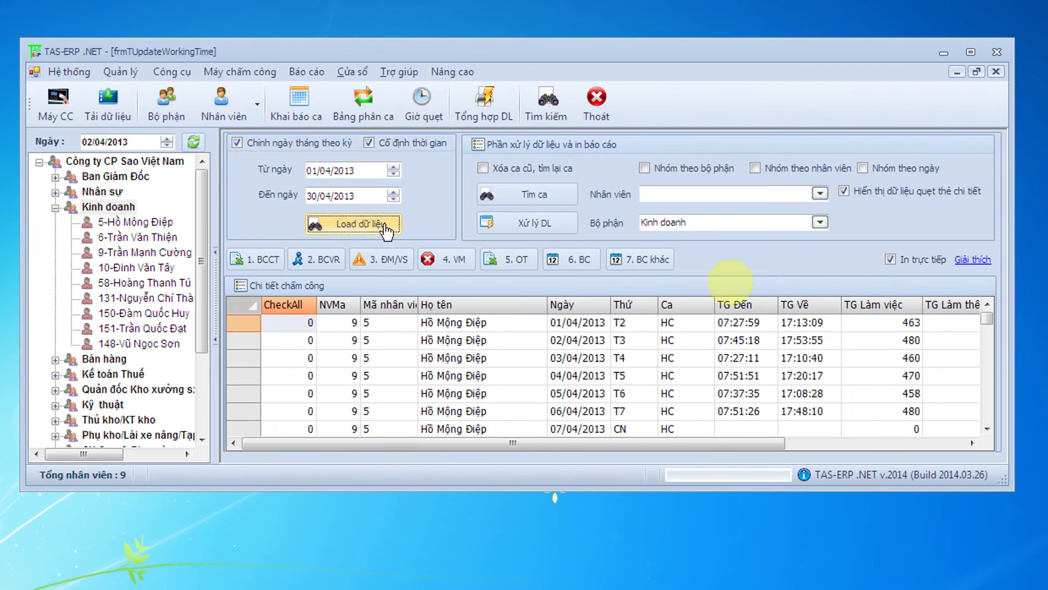
Step: Process the loaded attendance data with Xử lý DL and dismiss the completion message
{"action": "left_click", "coordinate": [987, 317]}
{"action": "mouse_move", "coordinate": [987, 317]}
{"action": "left_mouse_down"}
{"action": "mouse_move", "coordinate": [987, 388]}
{"action": "mouse_move", "coordinate": [988, 320]}
{"action": "left_mouse_up"}
{"action": "left_click", "coordinate": [542, 225]}
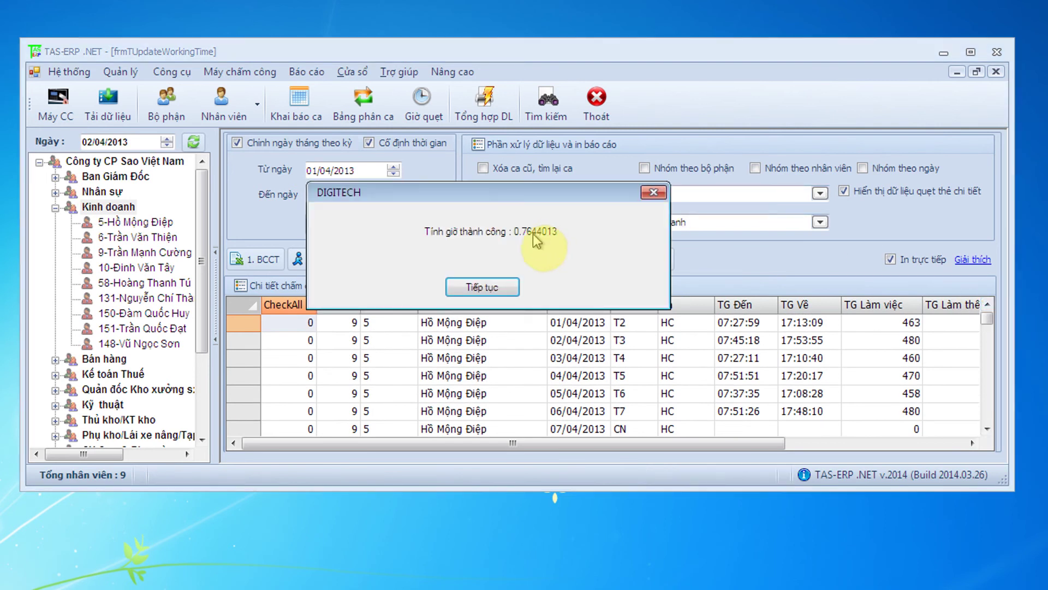
{"action": "left_click_drag", "start_coordinate": [517, 203], "coordinate": [516, 209]}
{"action": "left_click", "coordinate": [490, 293]}
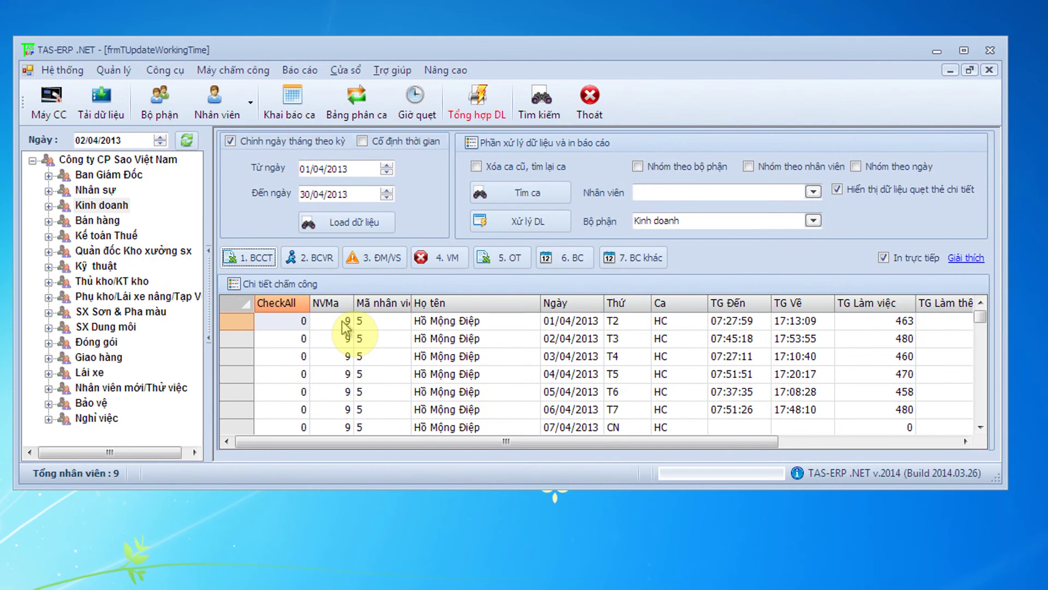
Step: Export the detailed timesheet report (BCCT) to the Desktop as the Excel file Bang cong 01 and open it
{"action": "left_click", "coordinate": [241, 257]}
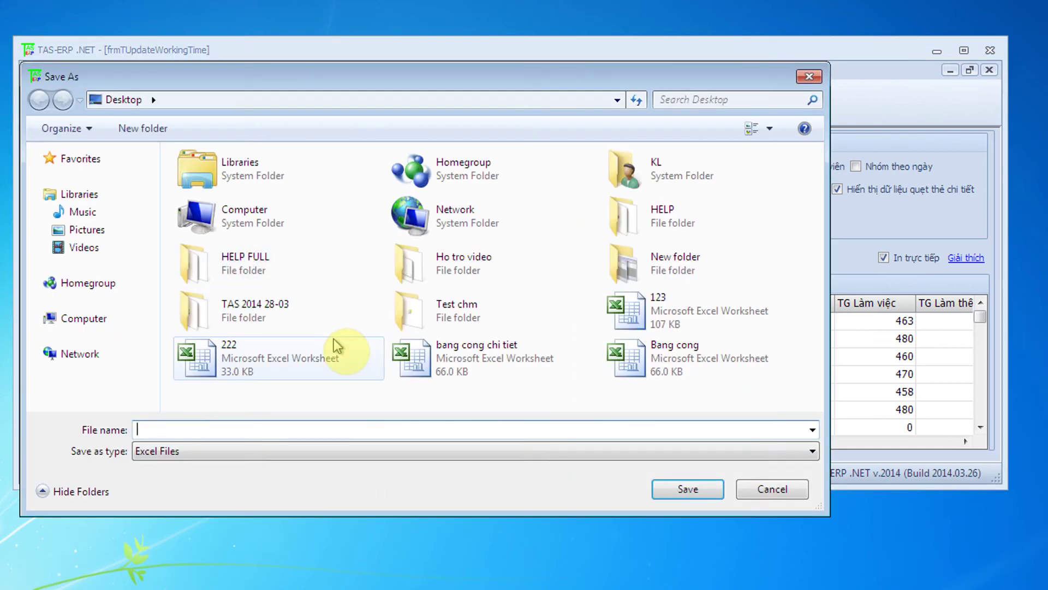
{"action": "type", "text": "Bang cong 01"}
{"action": "left_click", "coordinate": [671, 497]}
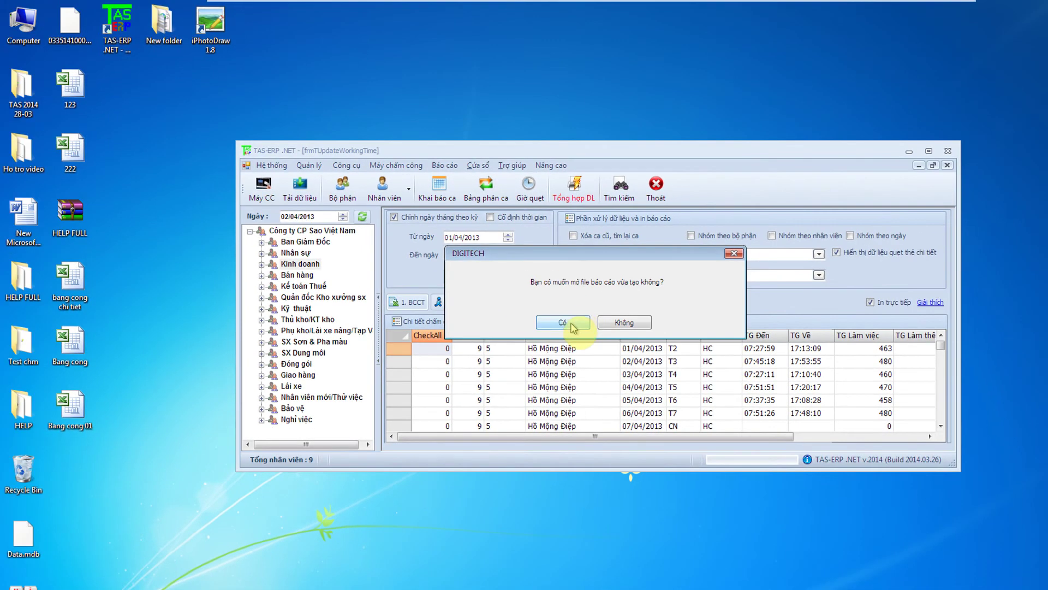
{"action": "left_click", "coordinate": [572, 323]}
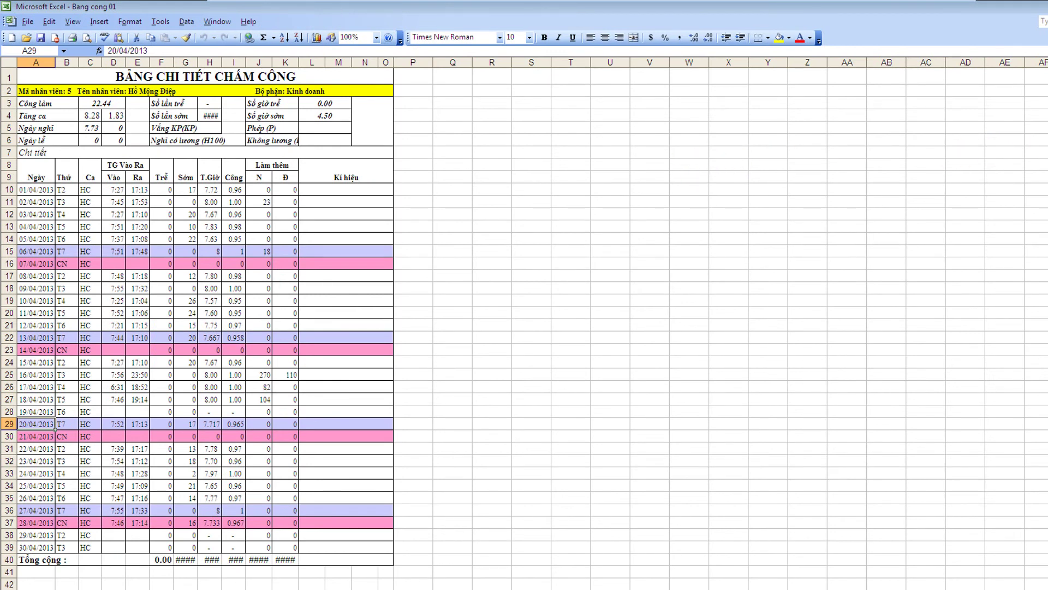
Step: Look through the employee timesheets in the workbook and fit the T.Giờ column width to its contents
{"action": "scroll", "coordinate": [55, 429], "scroll_direction": "down", "scroll_amount": 20}
{"action": "scroll", "coordinate": [55, 429], "scroll_direction": "down", "scroll_amount": 20}
{"action": "scroll", "coordinate": [55, 429], "scroll_direction": "up", "scroll_amount": 11}
{"action": "scroll", "coordinate": [55, 429], "scroll_direction": "up", "scroll_amount": 20}
{"action": "double_click", "coordinate": [221, 64]}
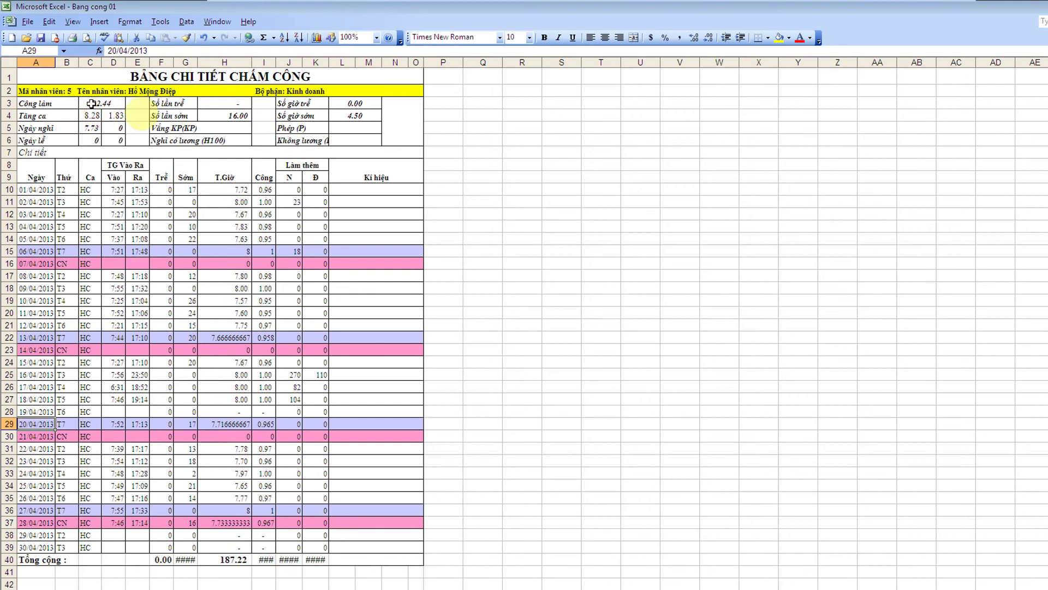
Step: Examine the late and early-leave counts and hours in the first employee's timesheet summary
{"action": "left_click", "coordinate": [162, 103]}
{"action": "left_click", "coordinate": [235, 103]}
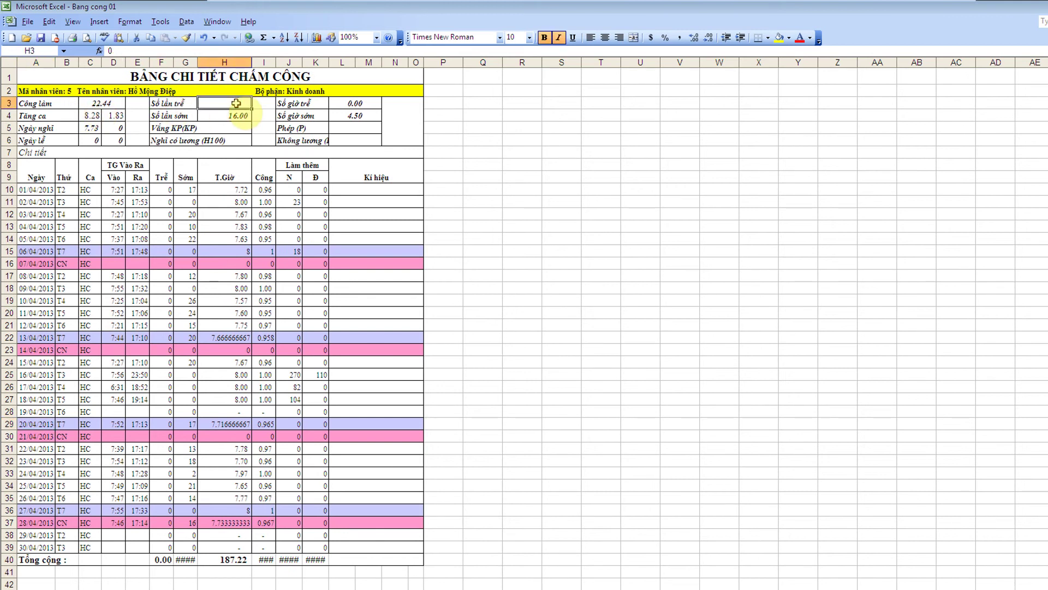
{"action": "left_click", "coordinate": [183, 115]}
{"action": "left_click", "coordinate": [225, 117]}
{"action": "left_click", "coordinate": [287, 104]}
{"action": "left_click", "coordinate": [343, 104]}
{"action": "left_click", "coordinate": [295, 115]}
{"action": "left_click", "coordinate": [341, 117]}
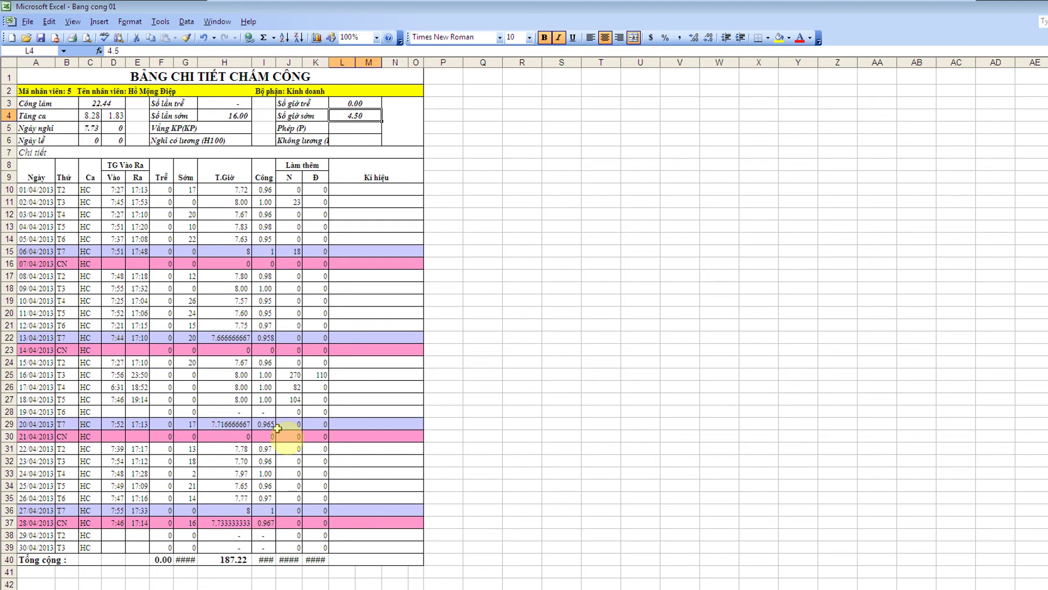
Step: Widen the Sớm, Công and Làm thêm columns enough to show their totals, and close the Bang cong 01 workbook
{"action": "left_click", "coordinate": [183, 562]}
{"action": "left_click_drag", "start_coordinate": [196, 63], "coordinate": [209, 65]}
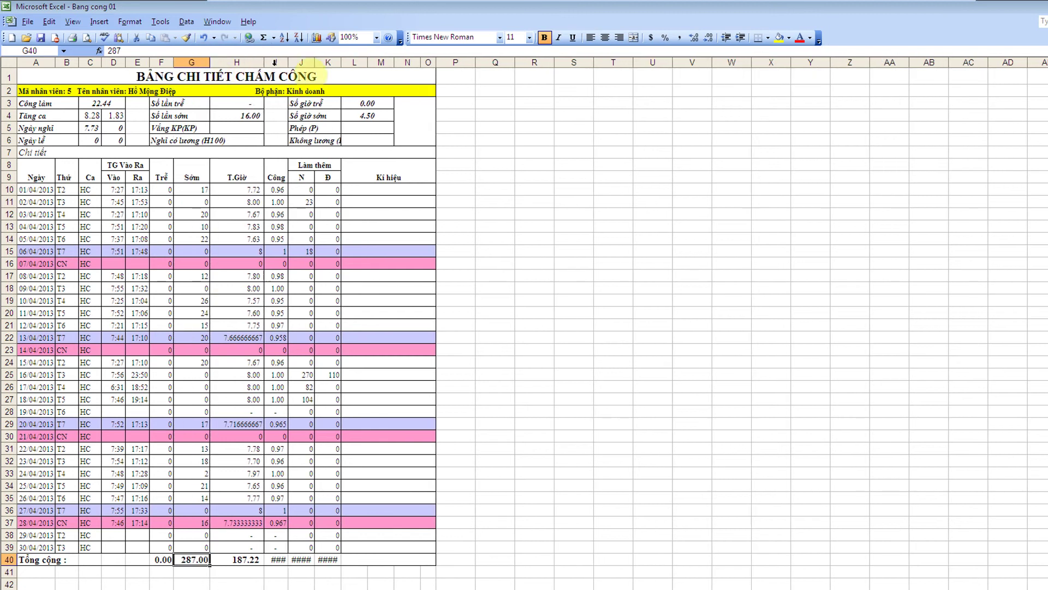
{"action": "left_click_drag", "start_coordinate": [287, 64], "coordinate": [379, 61]}
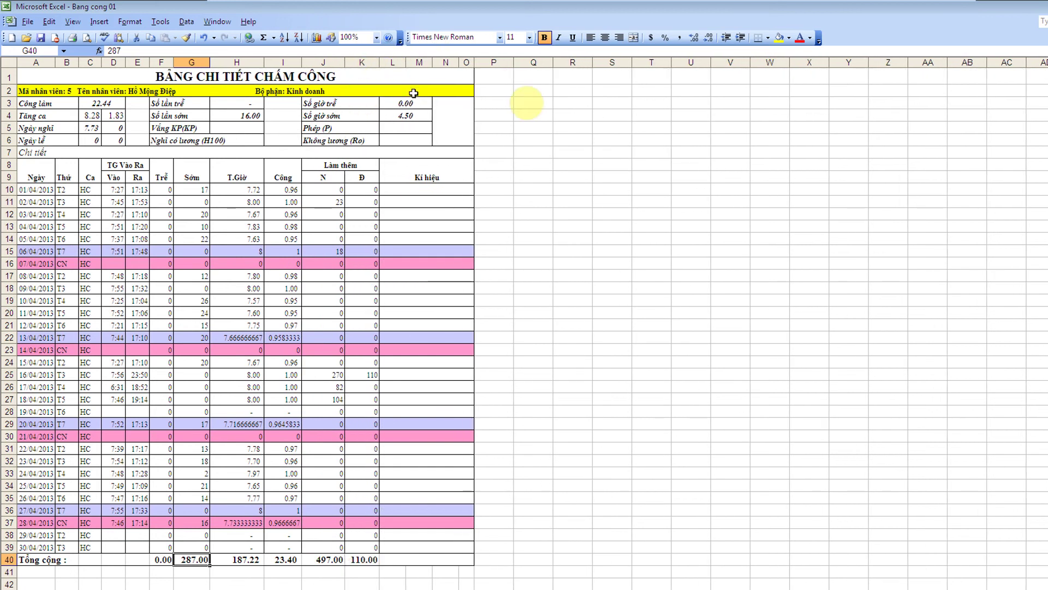
{"action": "left_click", "coordinate": [1043, 4]}
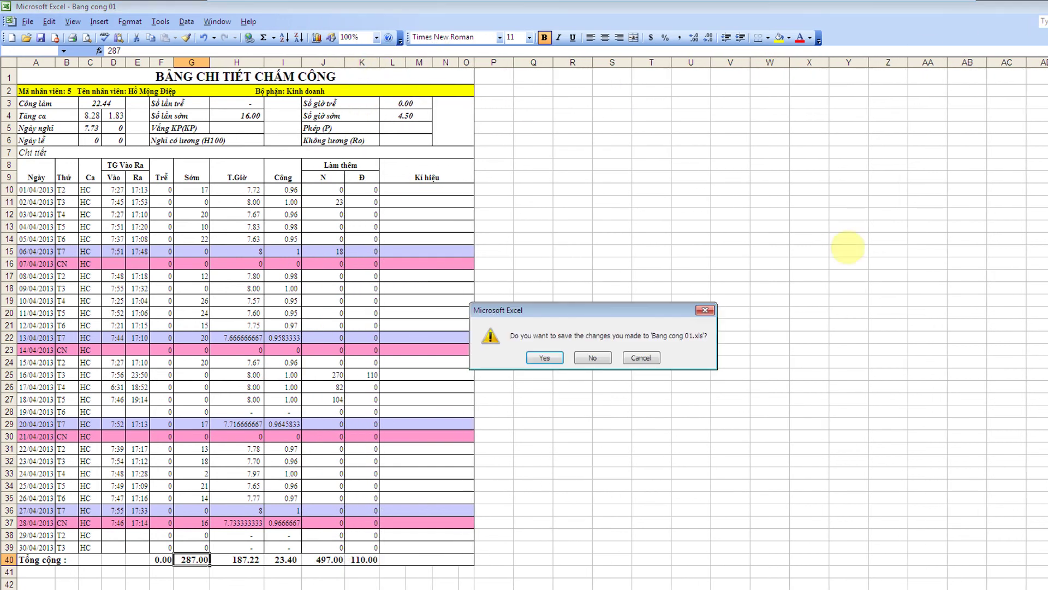
{"action": "left_click", "coordinate": [628, 363]}
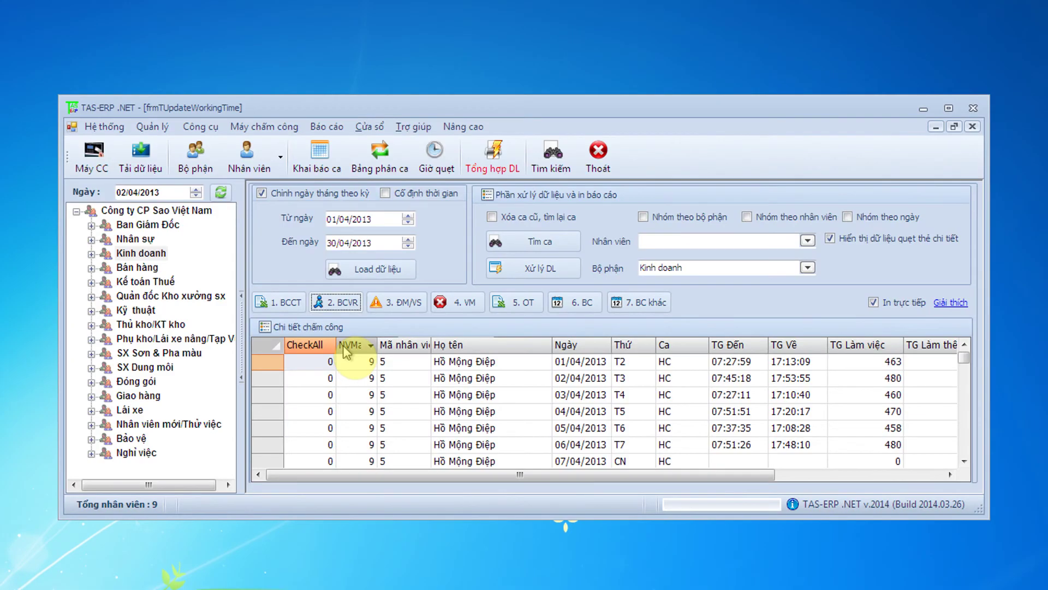
Step: Open the card-swipe in/out report (BCVR) for the Kinh doanh department and review its entries
{"action": "left_click", "coordinate": [341, 305]}
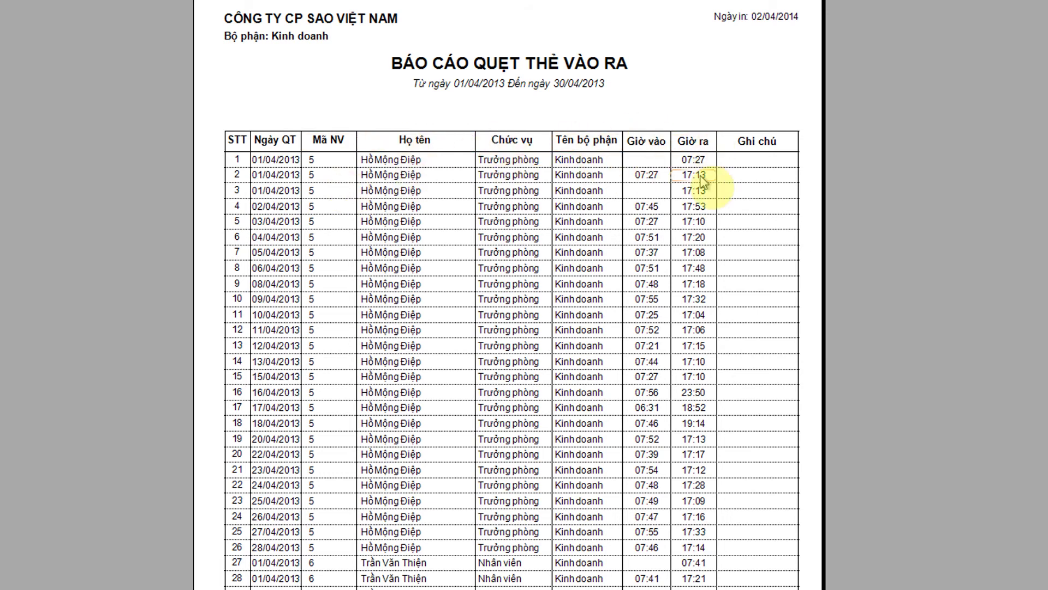
{"action": "scroll", "coordinate": [512, 295], "scroll_direction": "down", "scroll_amount": 3}
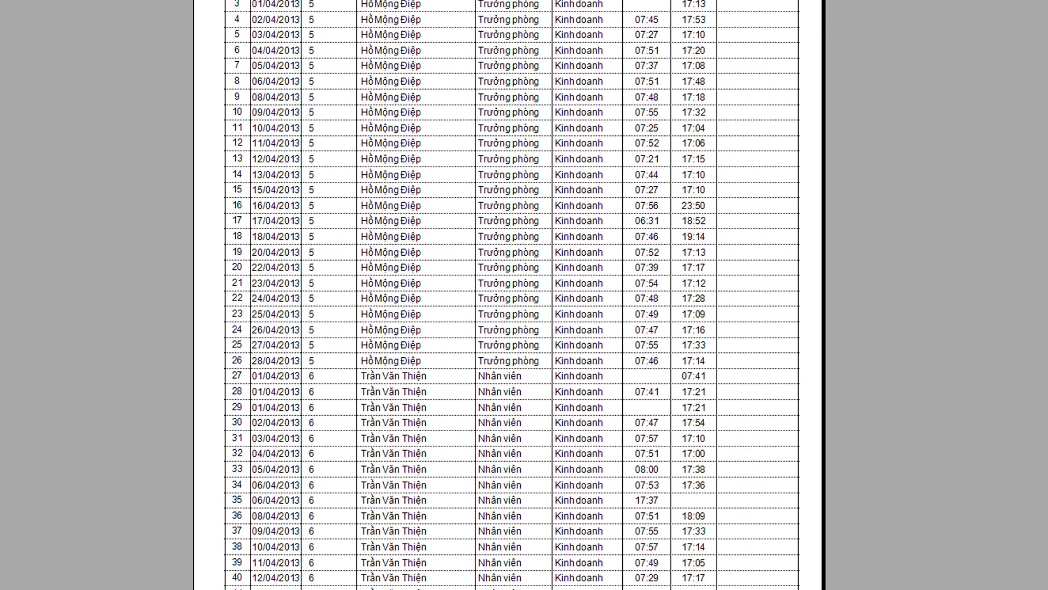
{"action": "scroll", "coordinate": [511, 295], "scroll_direction": "up", "scroll_amount": 3}
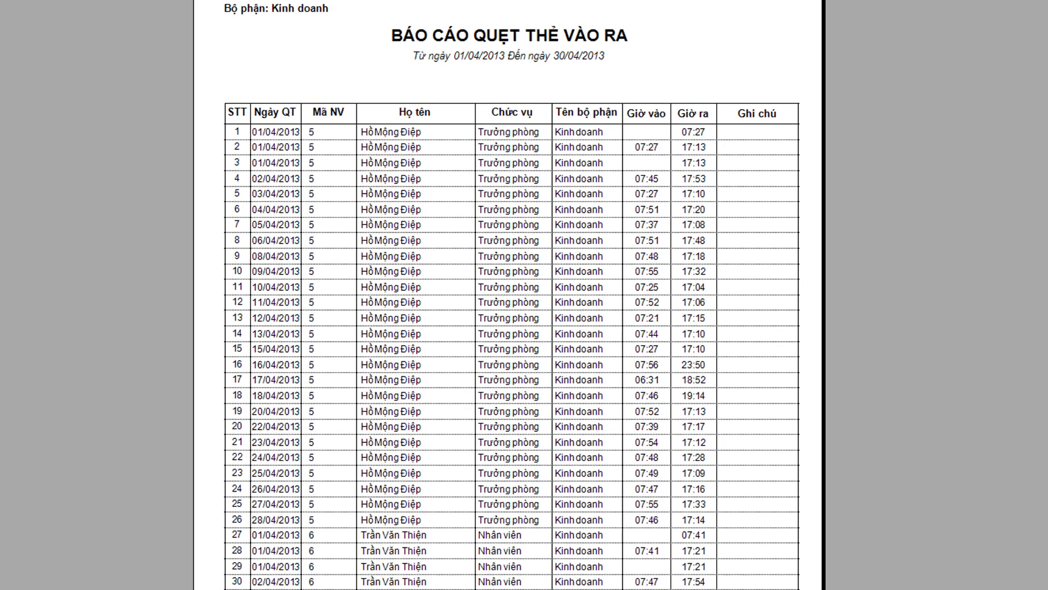
{"action": "scroll", "coordinate": [511, 294], "scroll_direction": "up", "scroll_amount": 1}
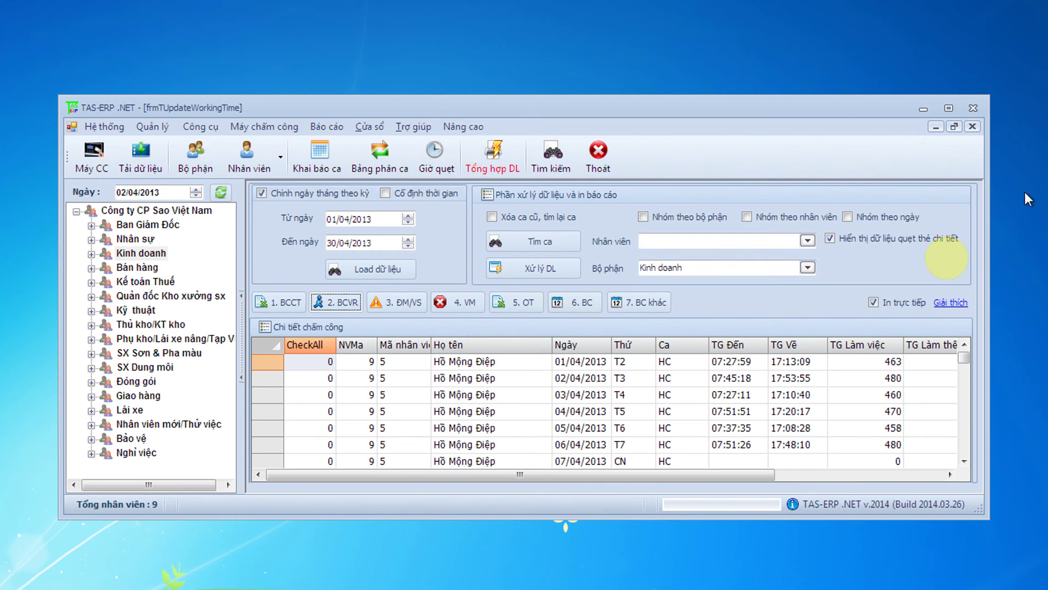
Step: Open the late-arrival/early-leave report (ĐM/VS), check its date, departure, lateness and early-leave columns, and close it
{"action": "left_click", "coordinate": [417, 316]}
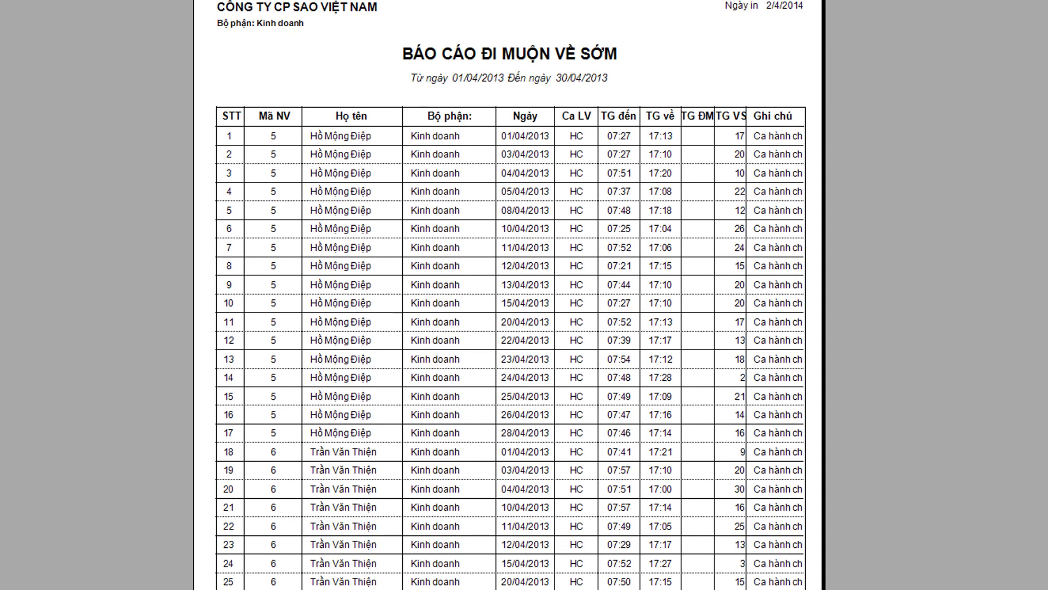
{"action": "left_click", "coordinate": [530, 119]}
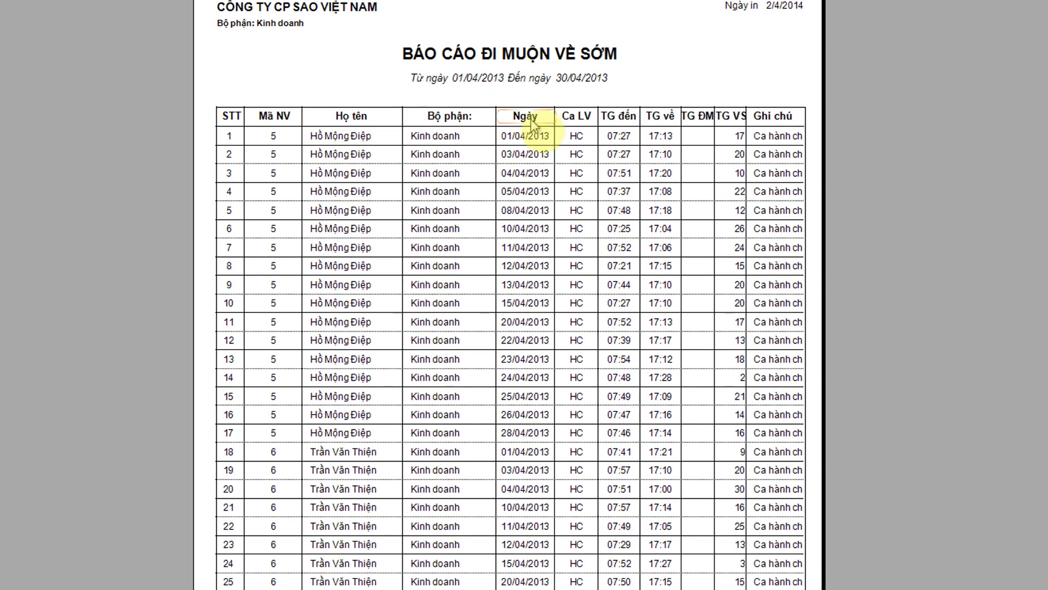
{"action": "left_click", "coordinate": [644, 126]}
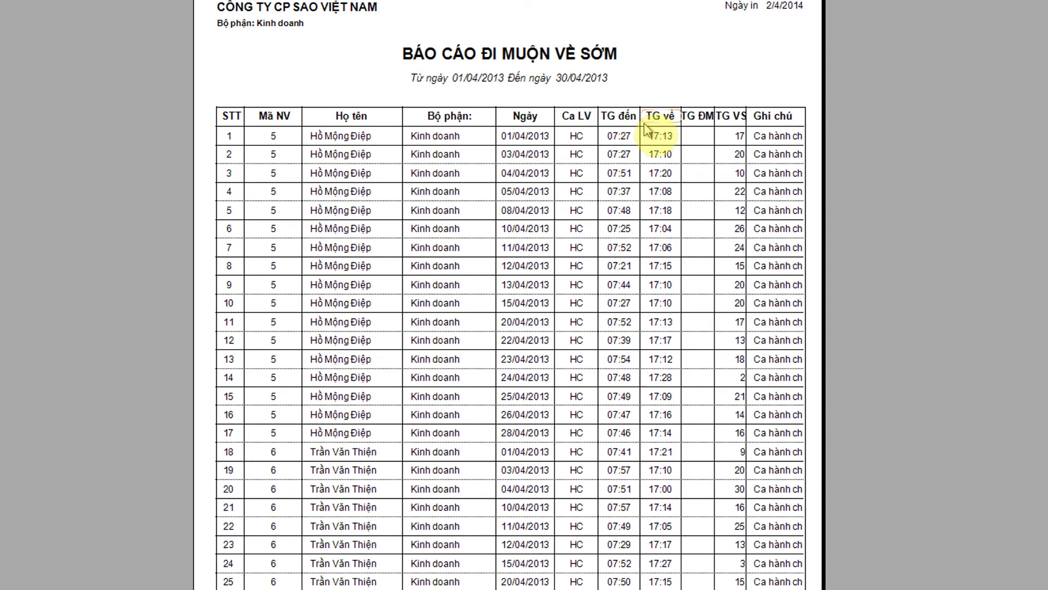
{"action": "left_click", "coordinate": [689, 128]}
{"action": "left_click", "coordinate": [732, 125]}
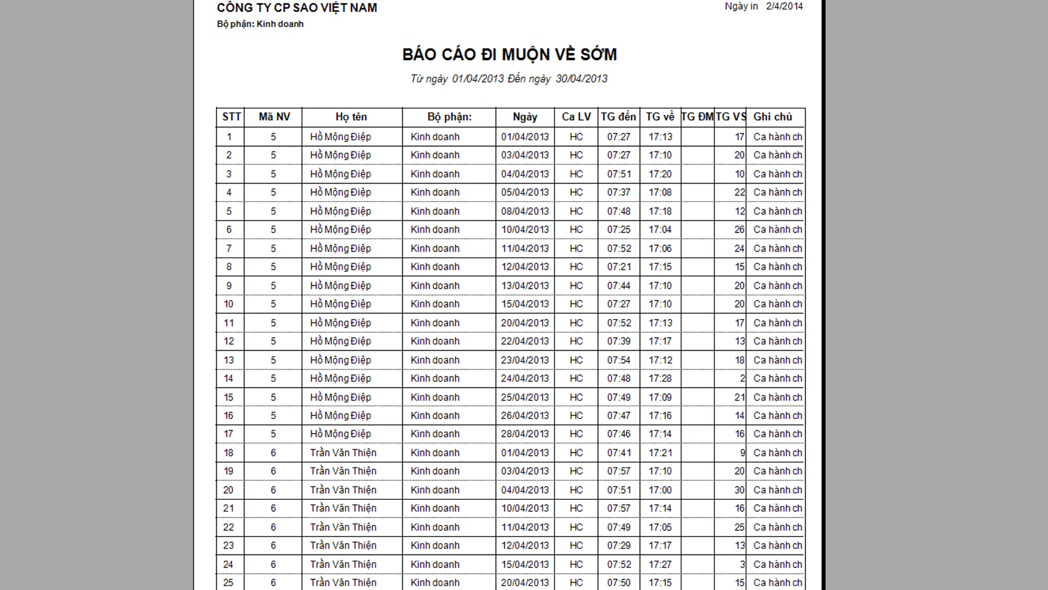
{"action": "key", "text": "alt+F4"}
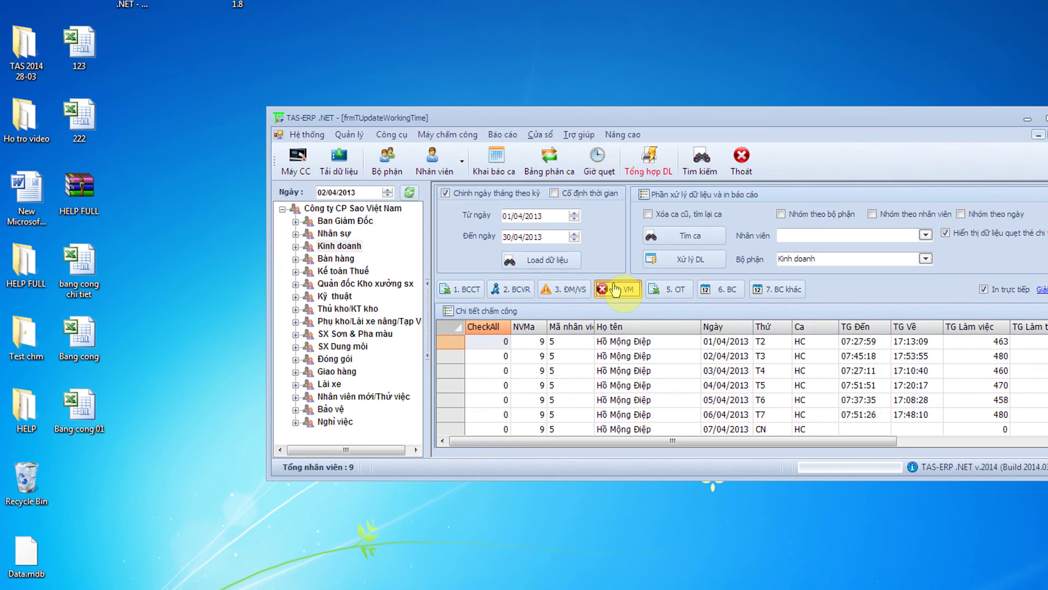
Step: Open the absence report (VM) for the period, review it and close it
{"action": "left_click", "coordinate": [616, 289]}
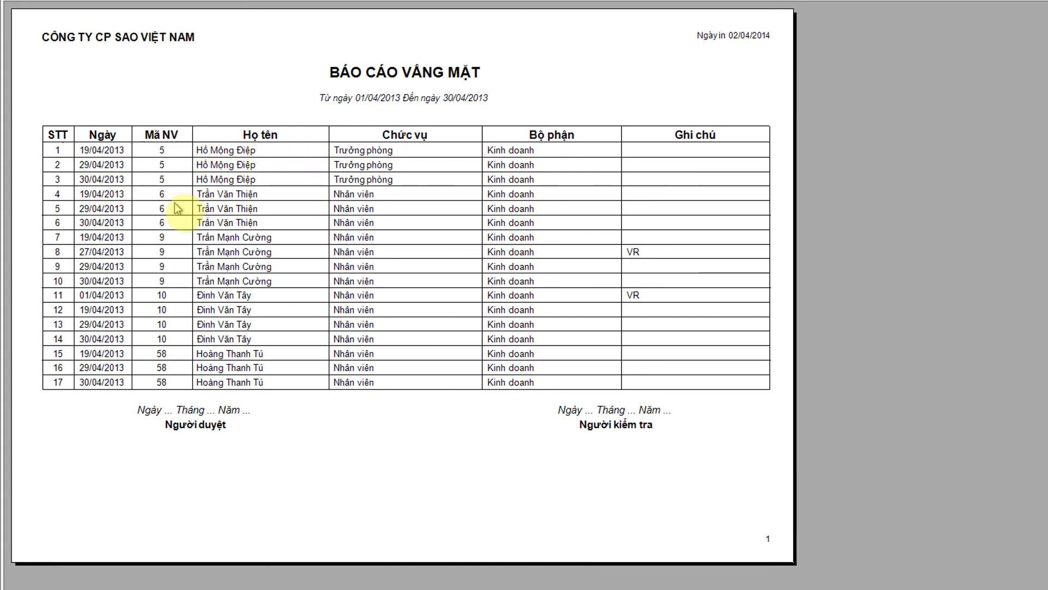
{"action": "left_click", "coordinate": [1041, 5]}
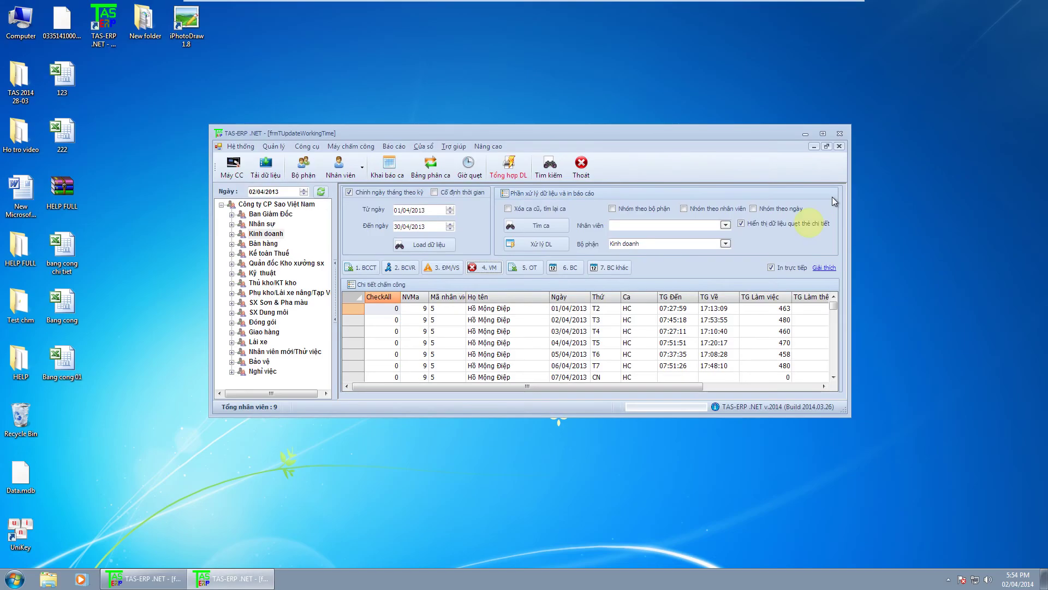
Step: Open the monthly overtime report (OT), enlarge it to 200%, examine the daily hours and totals, and close it
{"action": "left_click", "coordinate": [524, 279]}
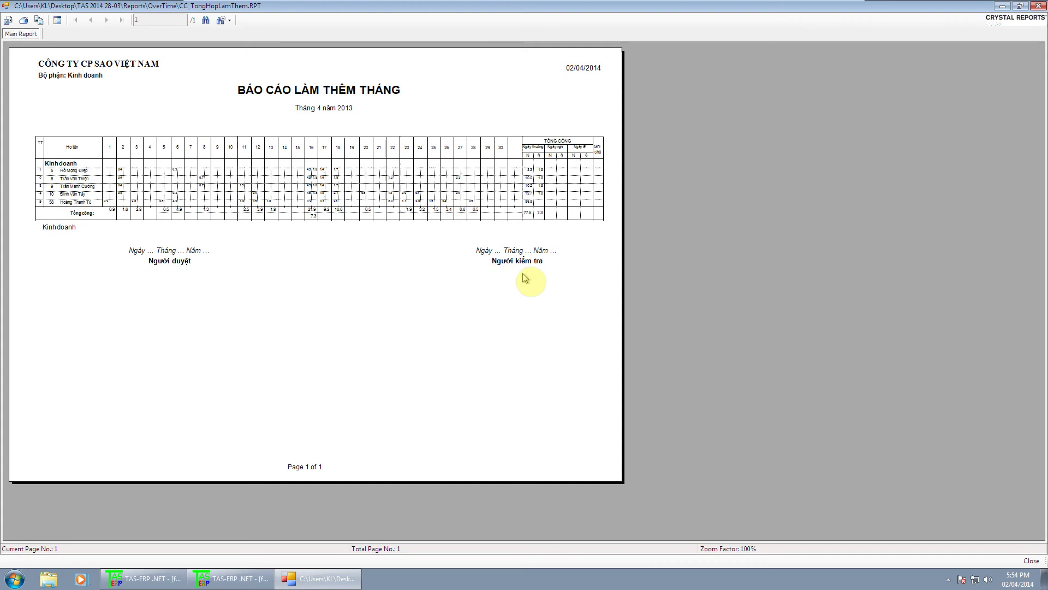
{"action": "left_click", "coordinate": [521, 266]}
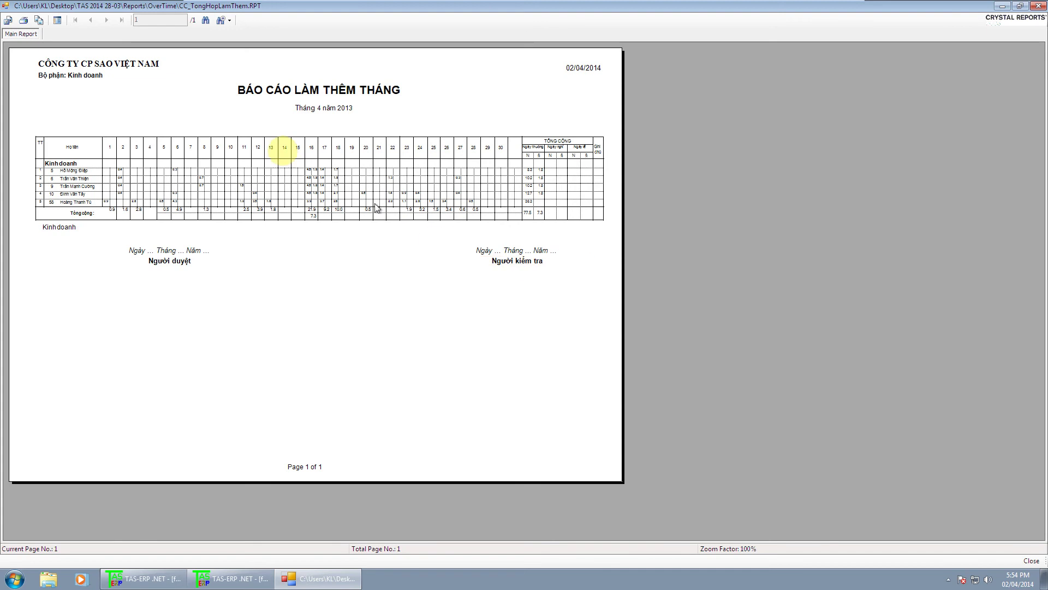
{"action": "left_click", "coordinate": [222, 22]}
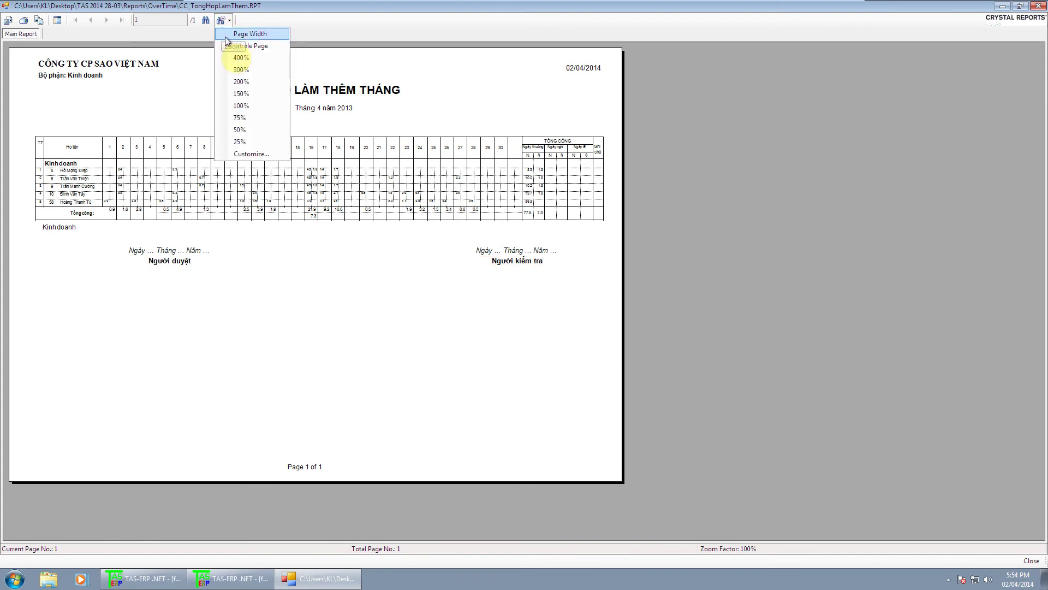
{"action": "left_click", "coordinate": [235, 82]}
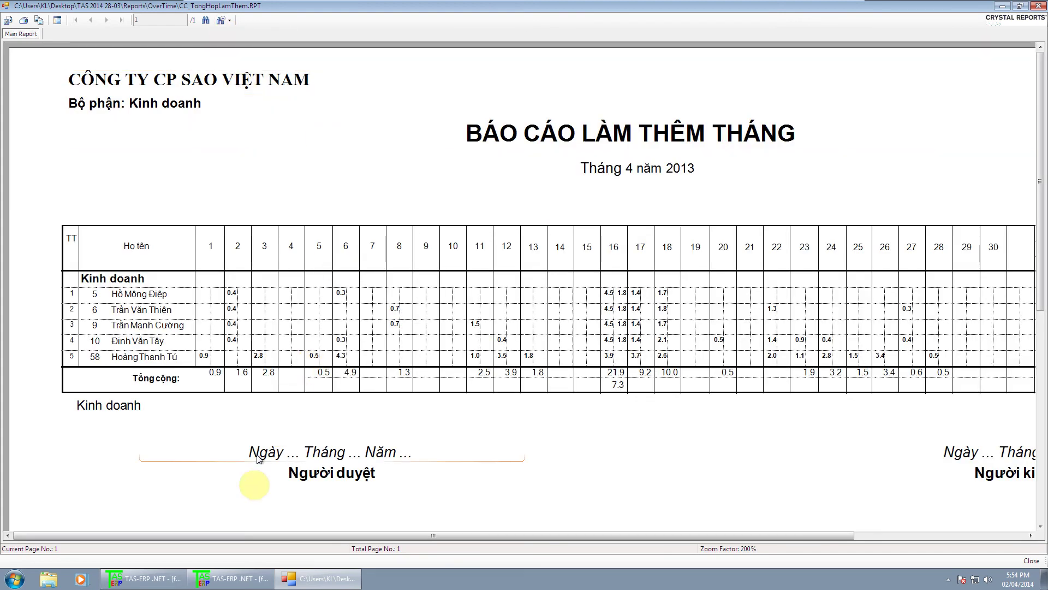
{"action": "left_click_drag", "start_coordinate": [235, 534], "coordinate": [303, 534]}
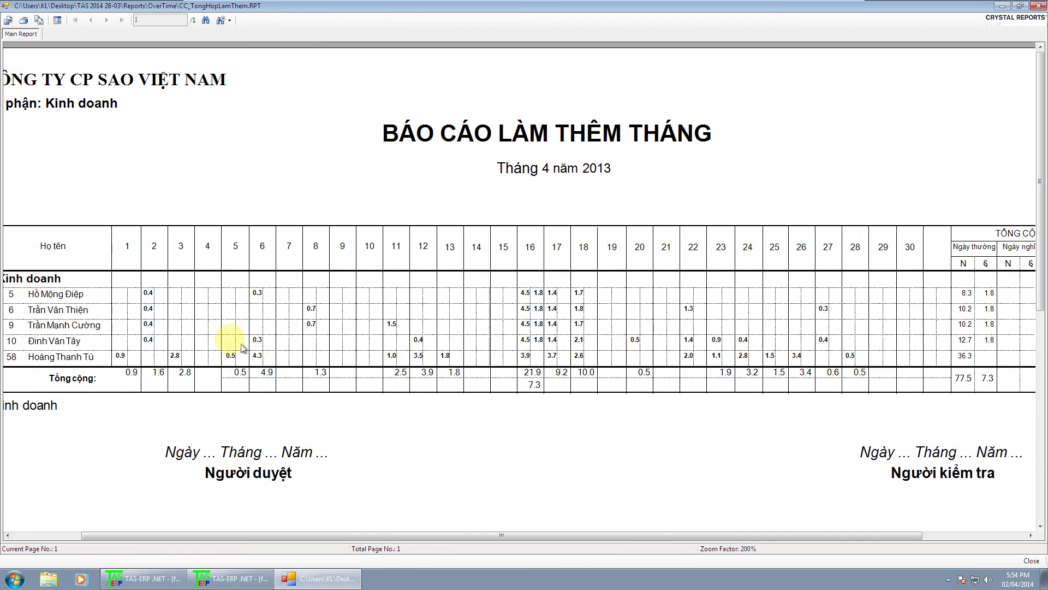
{"action": "left_click", "coordinate": [494, 169]}
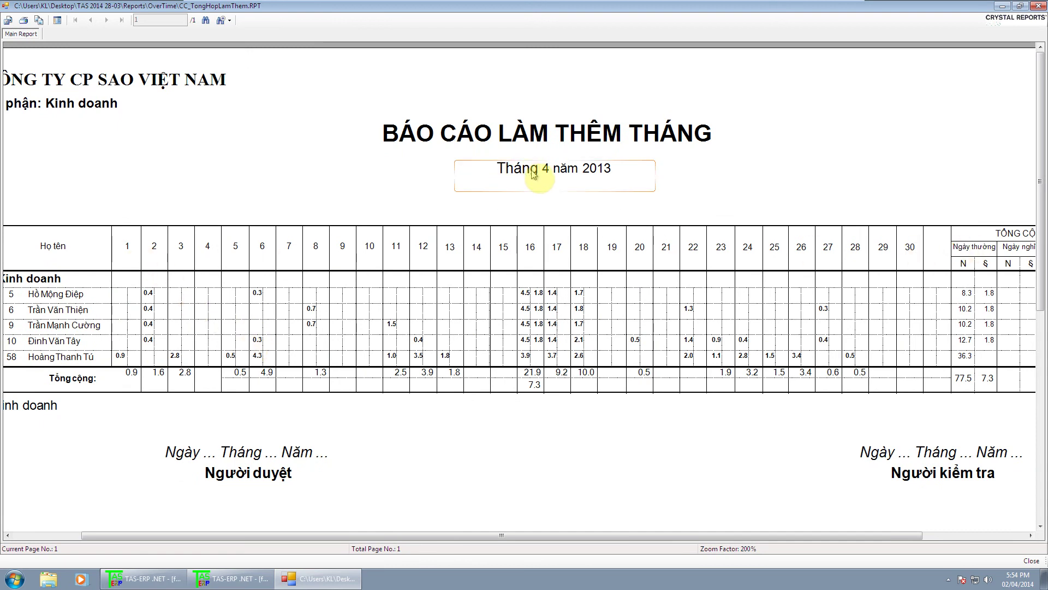
{"action": "left_click_drag", "start_coordinate": [560, 536], "coordinate": [639, 540]}
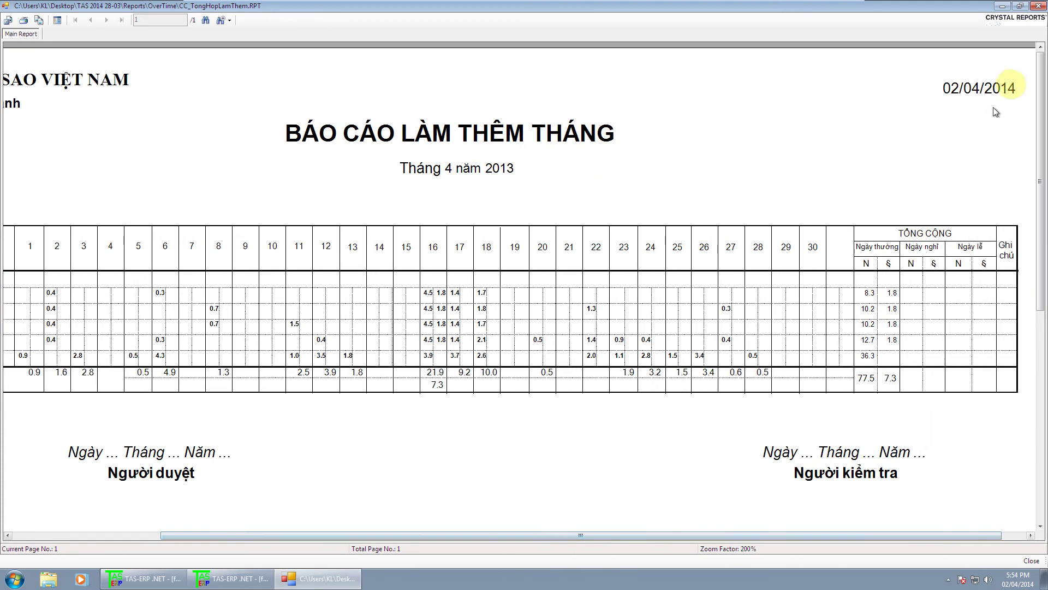
{"action": "left_click", "coordinate": [1037, 6]}
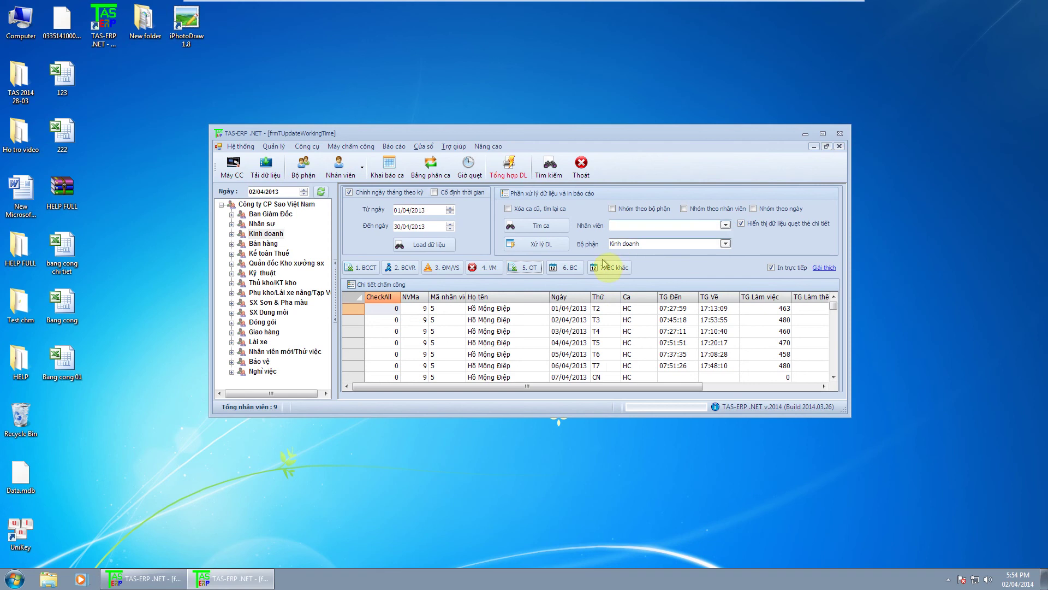
Step: Open the monthly timesheet (BC), load the Kinh doanh data for April 2013, run Tính công and review the total columns
{"action": "left_click", "coordinate": [573, 271]}
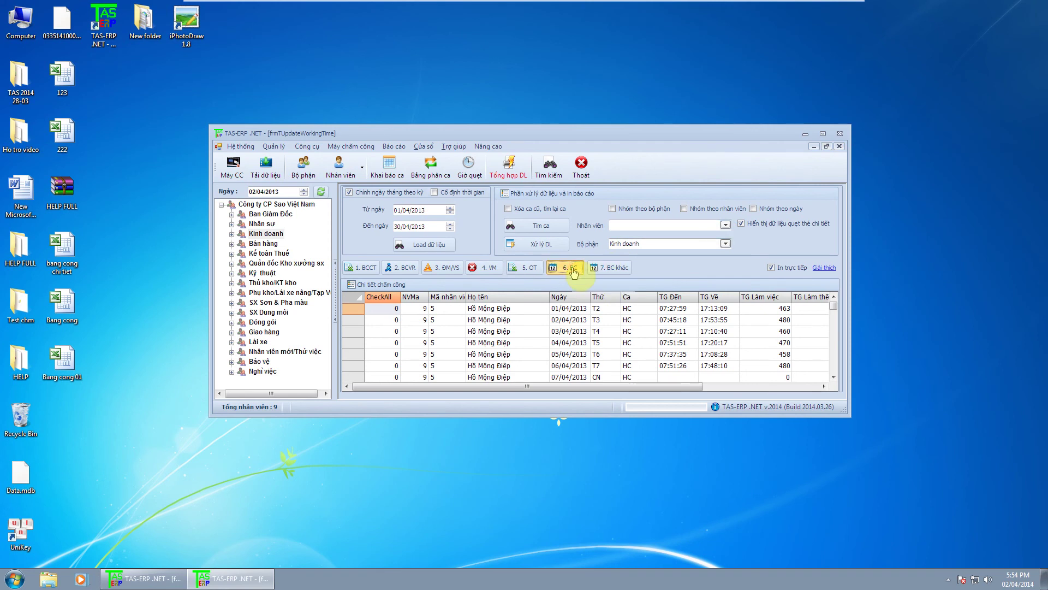
{"action": "left_click_drag", "start_coordinate": [384, 382], "coordinate": [371, 302]}
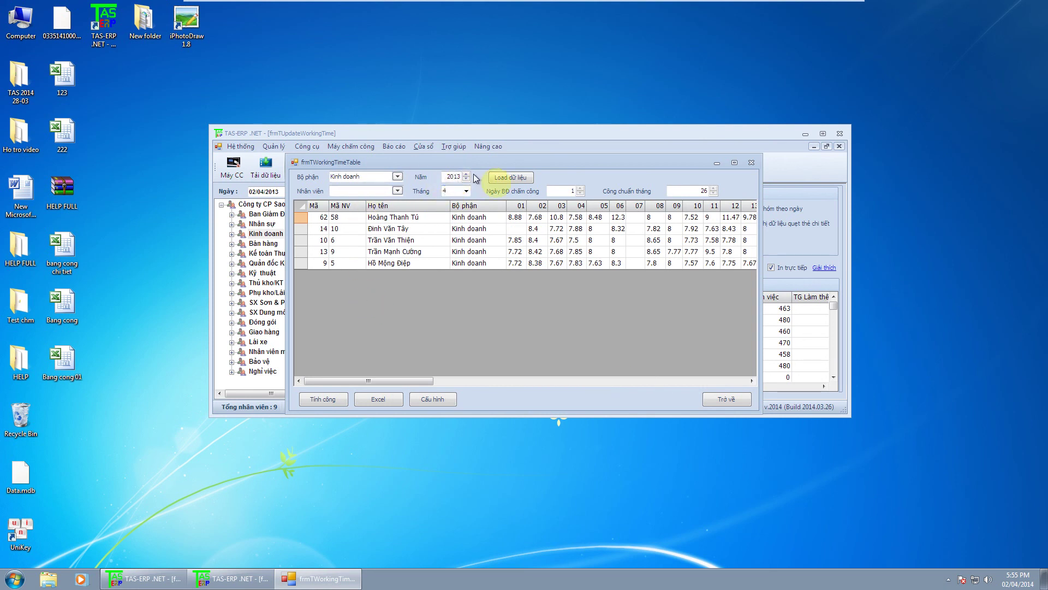
{"action": "left_click", "coordinate": [495, 179]}
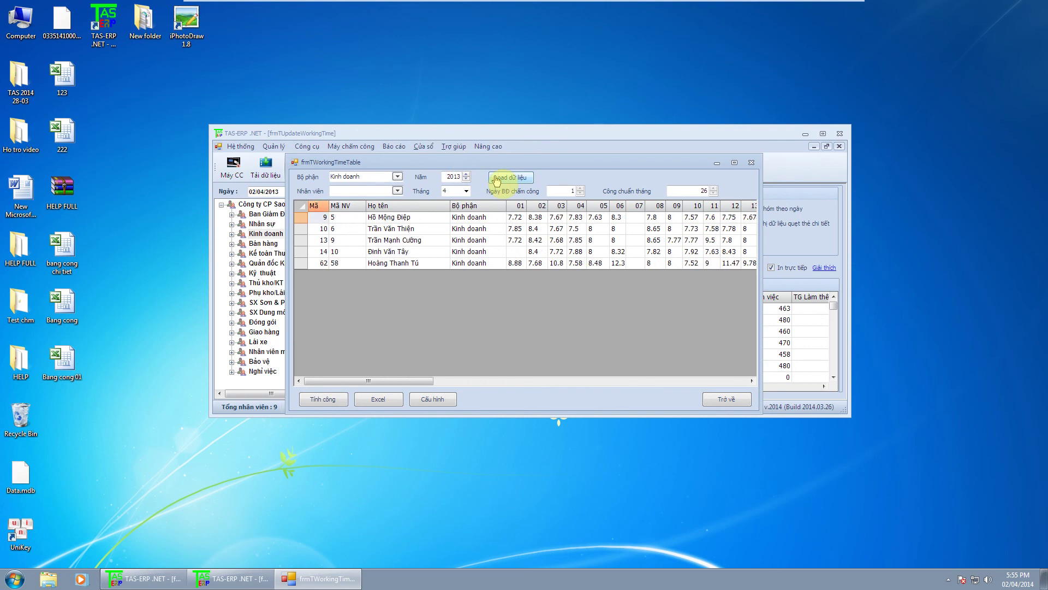
{"action": "left_click", "coordinate": [345, 400]}
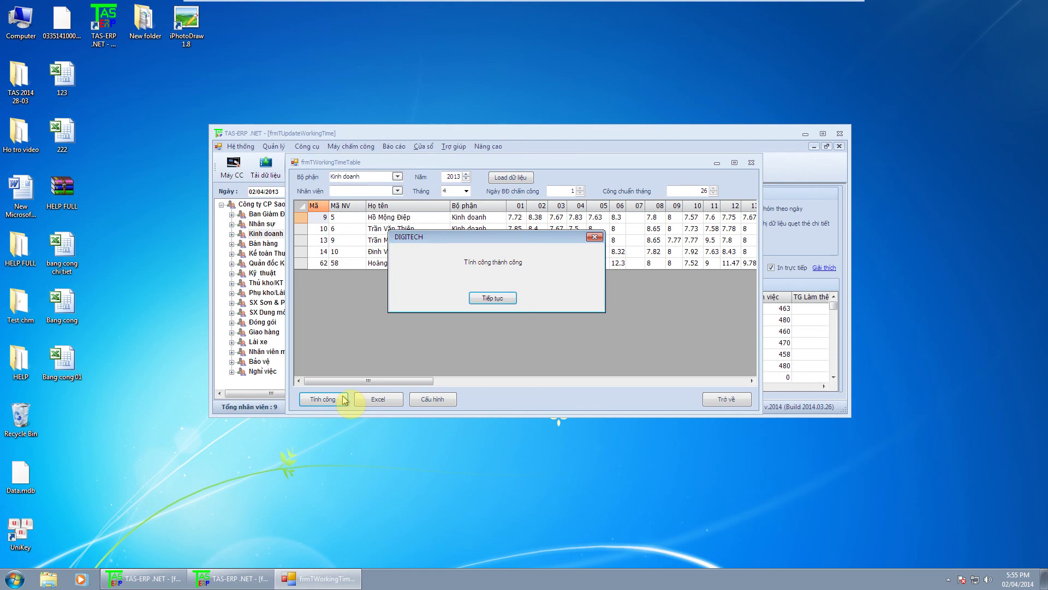
{"action": "left_click", "coordinate": [490, 299]}
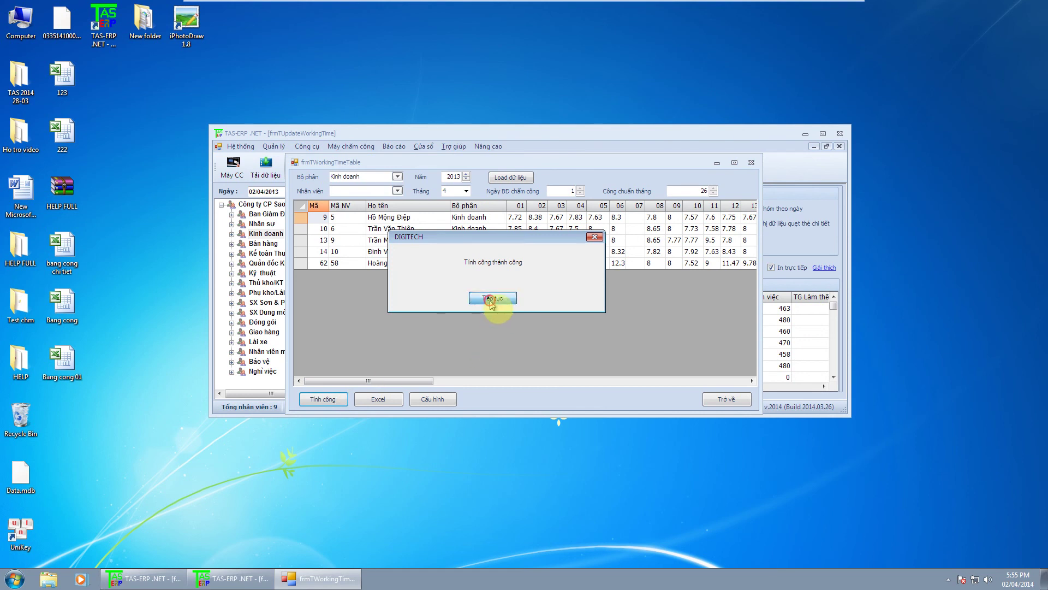
{"action": "left_click_drag", "start_coordinate": [395, 383], "coordinate": [568, 382]}
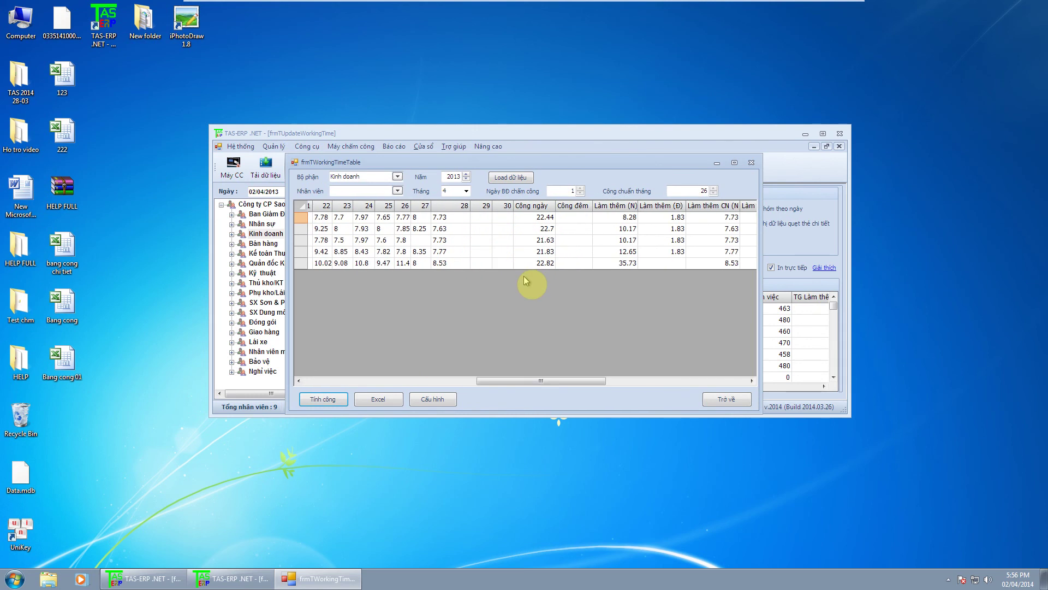
{"action": "left_click_drag", "start_coordinate": [547, 381], "coordinate": [580, 381]}
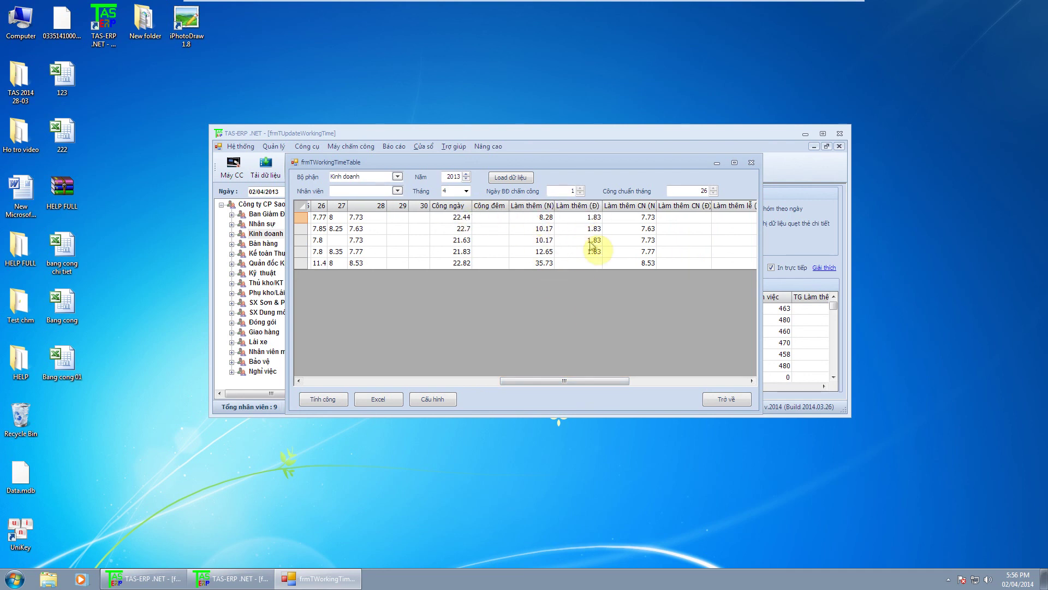
{"action": "left_click_drag", "start_coordinate": [595, 381], "coordinate": [715, 385]}
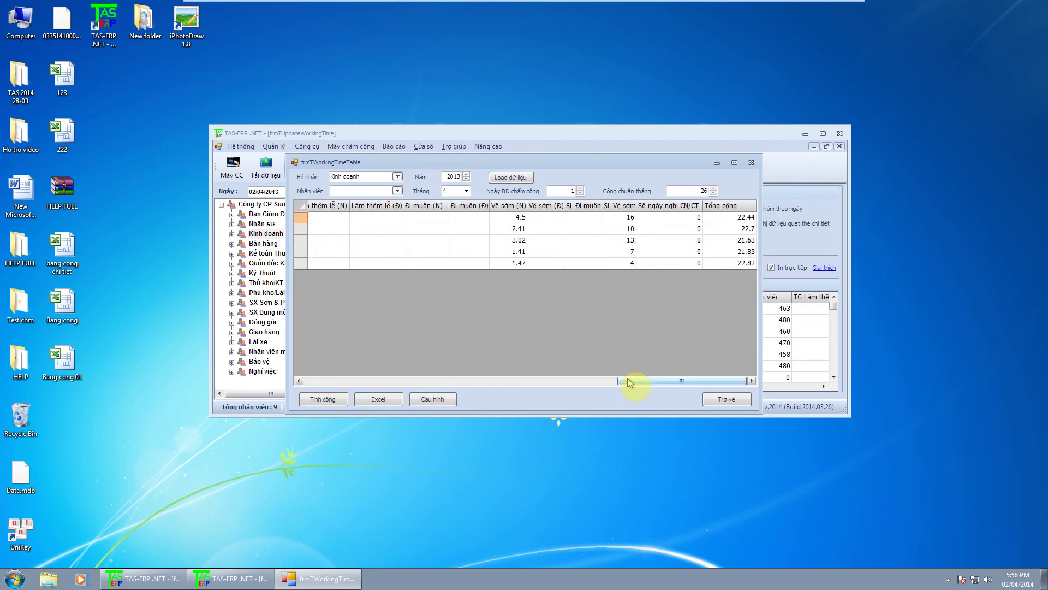
Step: Export the monthly timesheet to Excel, save the workbook in Documents as "bang cong" and close the timesheet
{"action": "left_click", "coordinate": [384, 403]}
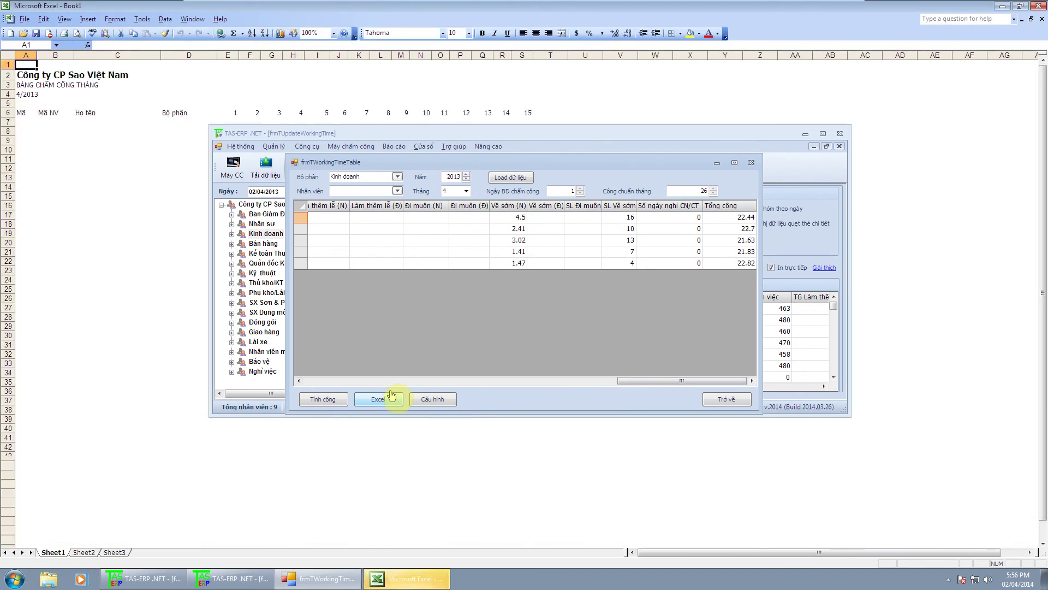
{"action": "left_click", "coordinate": [927, 183]}
{"action": "left_click_drag", "start_coordinate": [82, 94], "coordinate": [1015, 203]}
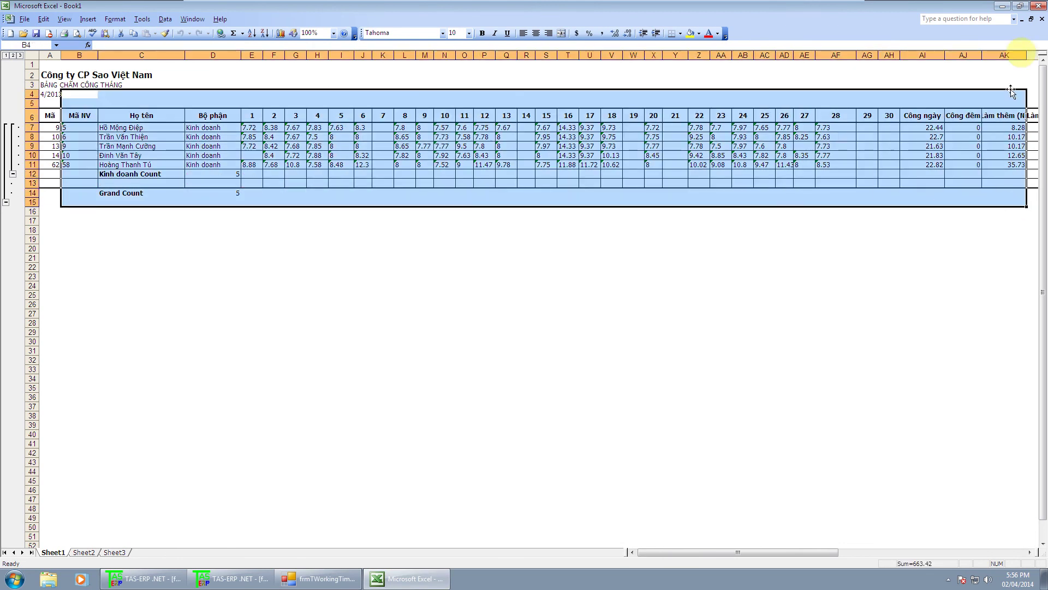
{"action": "left_click", "coordinate": [1039, 6]}
{"action": "left_click", "coordinate": [491, 317]}
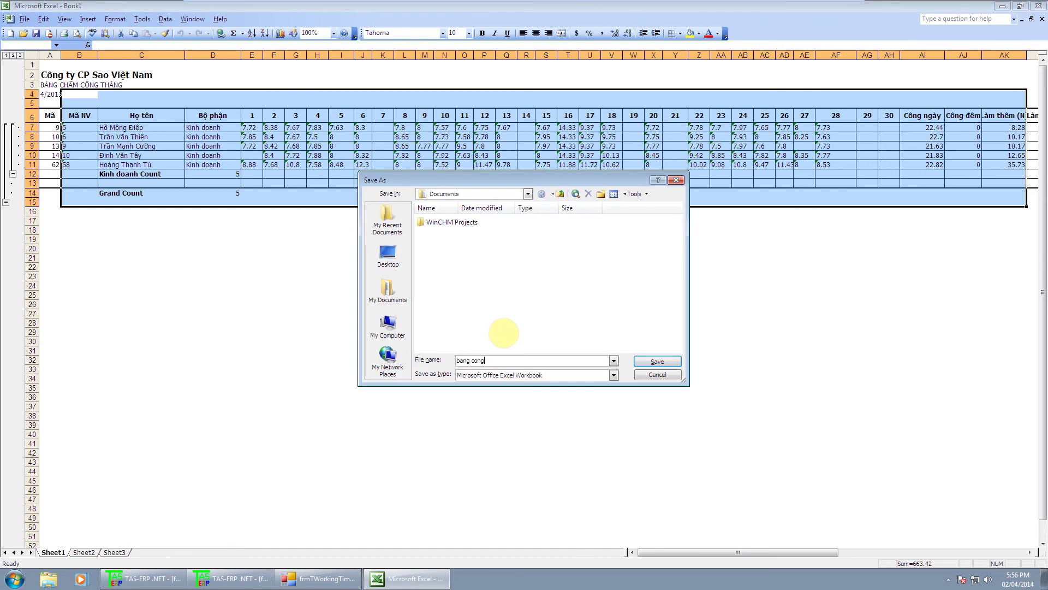
{"action": "key", "text": "Return"}
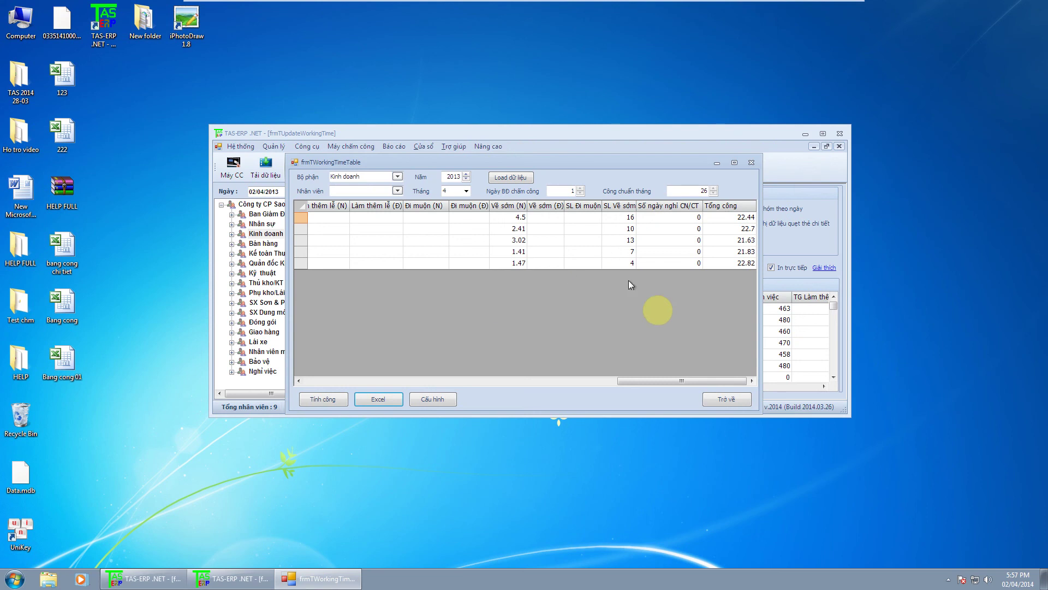
{"action": "left_click", "coordinate": [750, 162]}
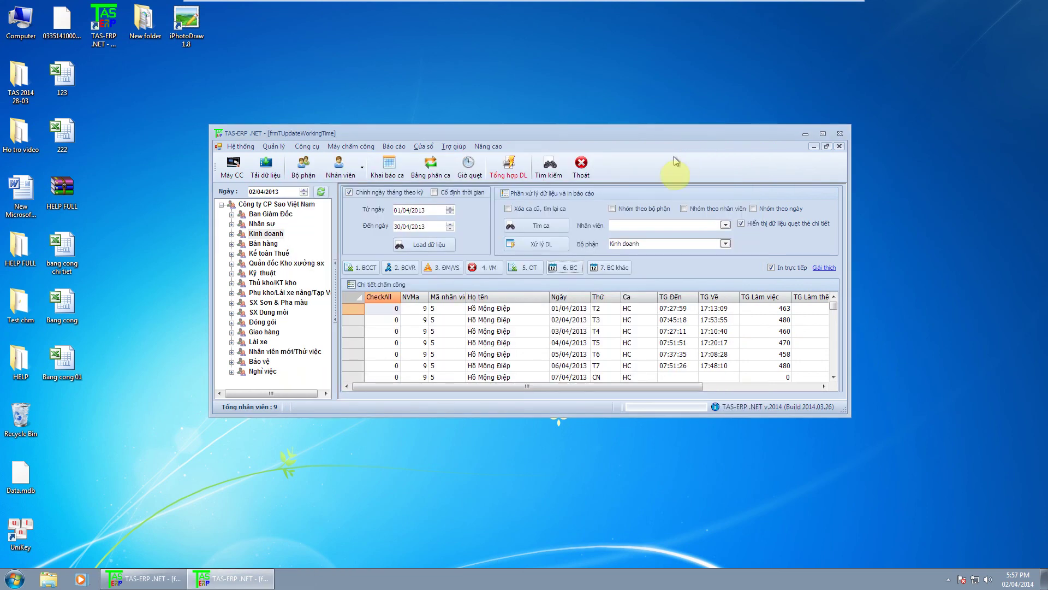
Step: Open the other reports (BC khác) and run the absence report (Vắng mặt) for Kinh doanh from 01/02/2013 to 25/02/2013
{"action": "left_click", "coordinate": [613, 270]}
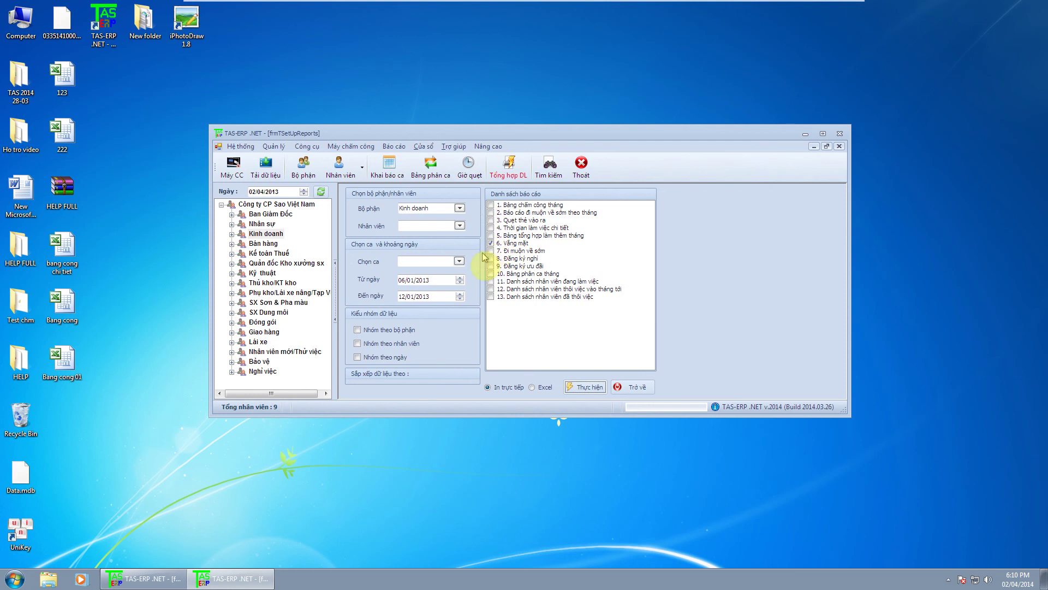
{"action": "left_click", "coordinate": [401, 281]}
{"action": "left_click", "coordinate": [410, 281]}
{"action": "type", "text": "1"}
{"action": "type", "text": "2"}
{"action": "key", "text": "Tab"}
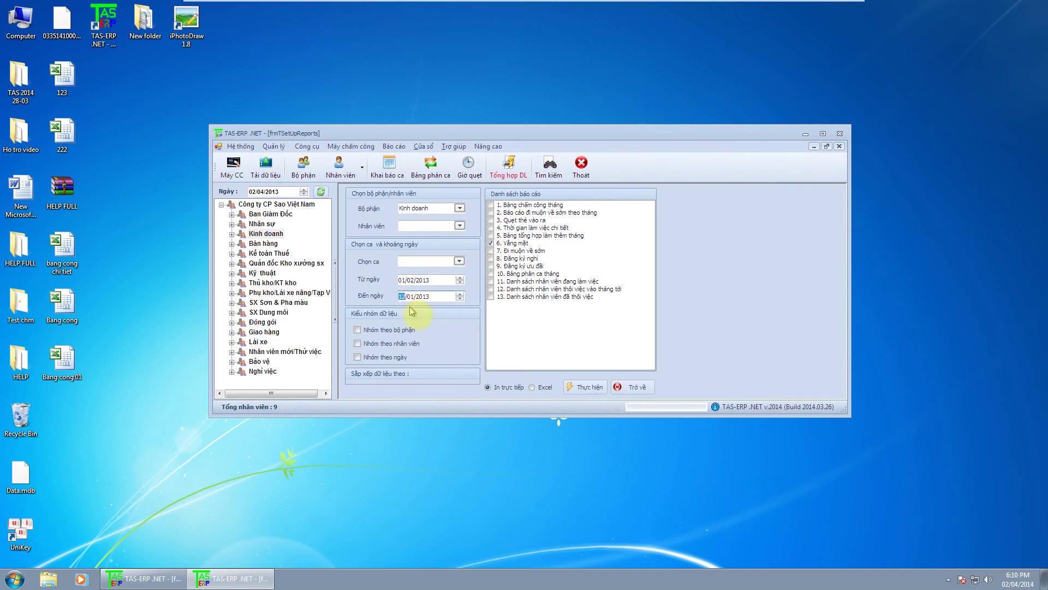
{"action": "left_click", "coordinate": [414, 301]}
{"action": "left_click", "coordinate": [577, 393]}
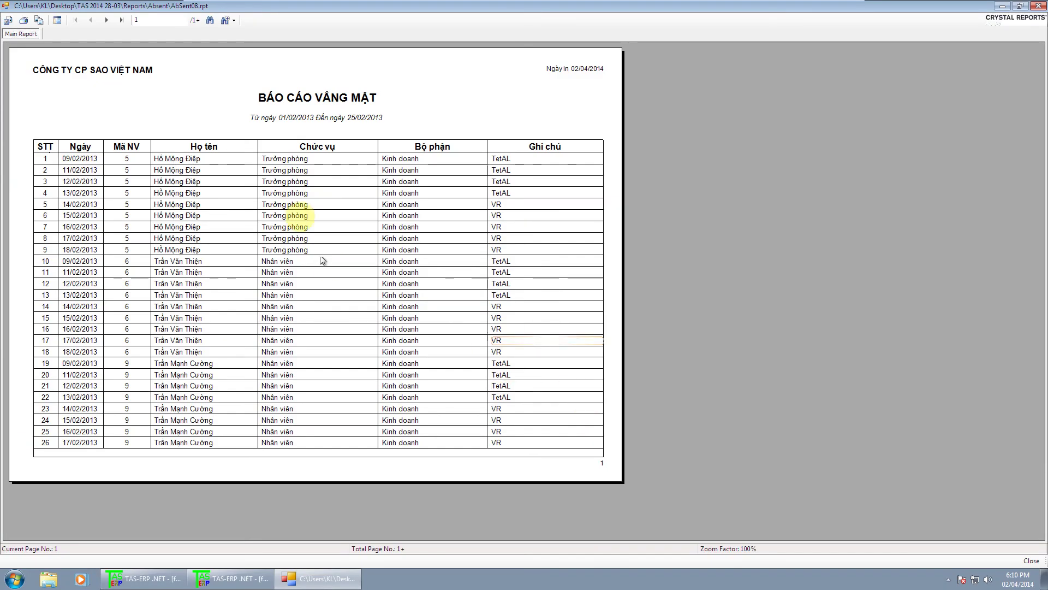
Step: Examine the absence report's date range and employee entries, and close the report
{"action": "left_click", "coordinate": [282, 121]}
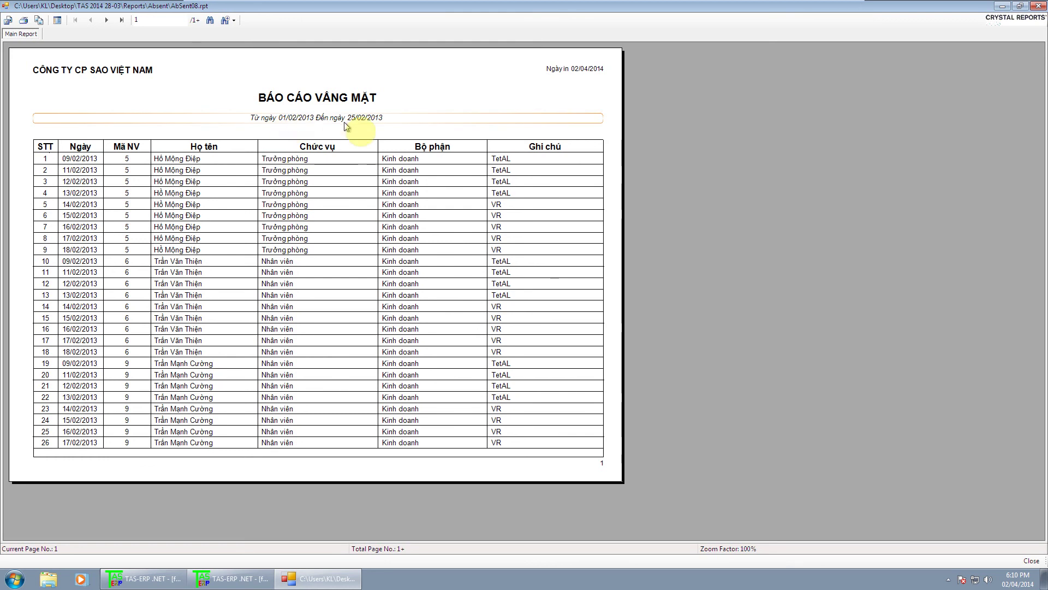
{"action": "left_click", "coordinate": [258, 138]}
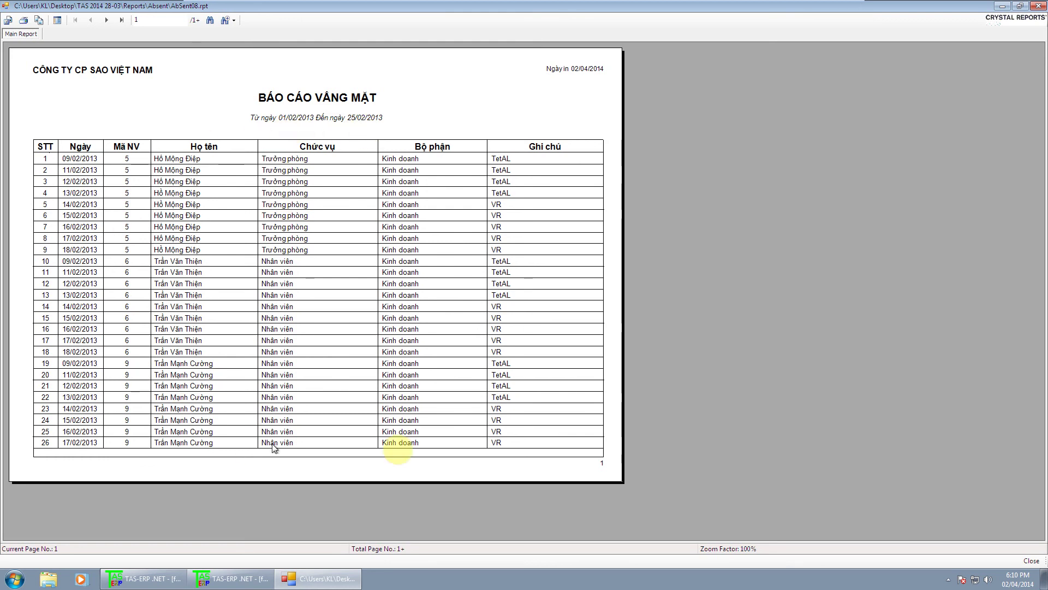
{"action": "left_click", "coordinate": [1035, 7]}
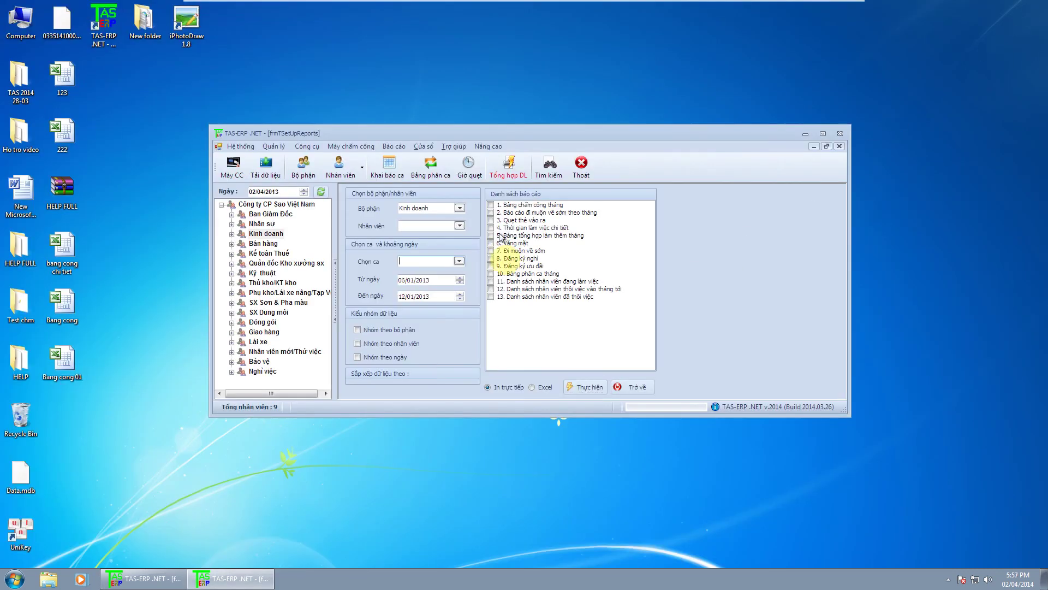